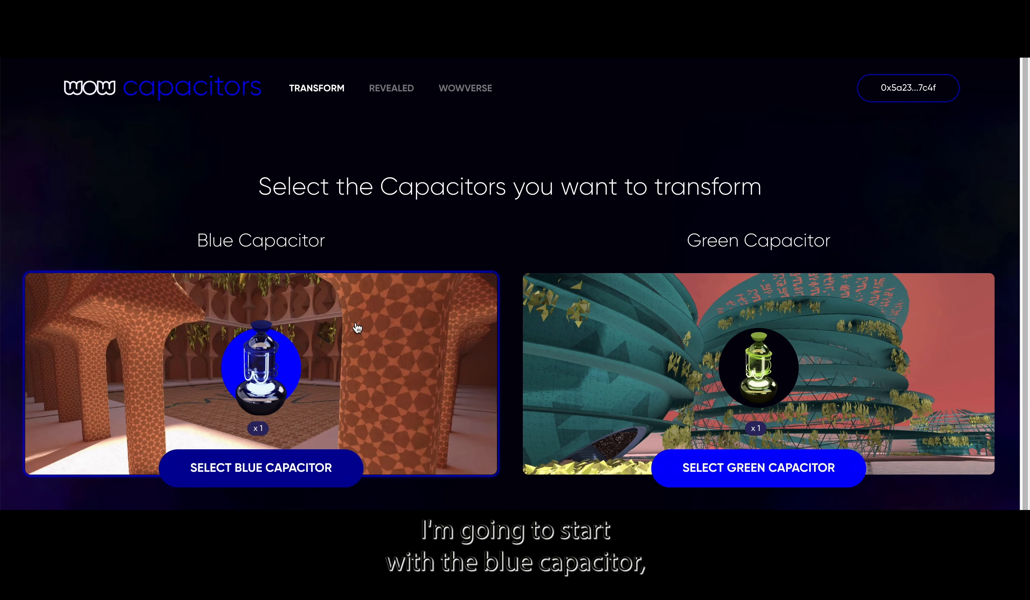
Transform the Blue Capacitor, approving the transaction in the wallet, and return to transform more capacitors
left_click(356, 325)
scroll(354, 325, "down", 3)
left_click(320, 456)
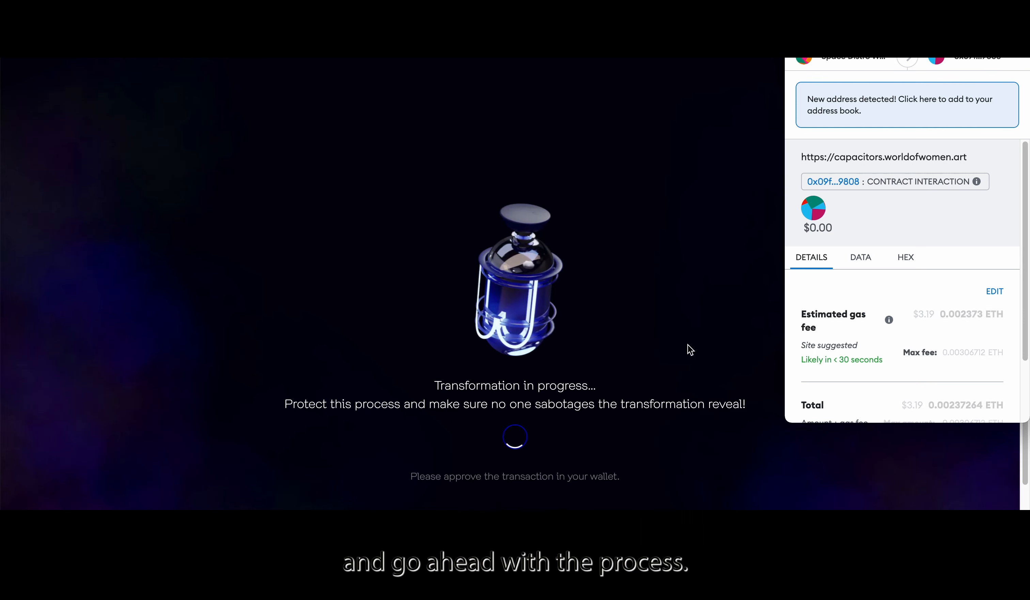
scroll(925, 294, "down", 2)
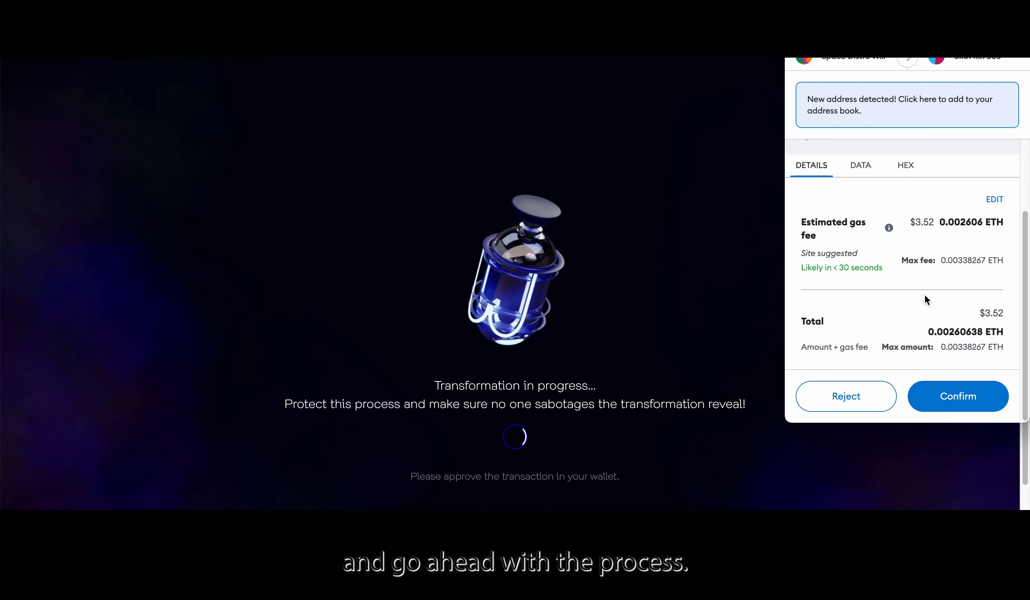
left_click(960, 398)
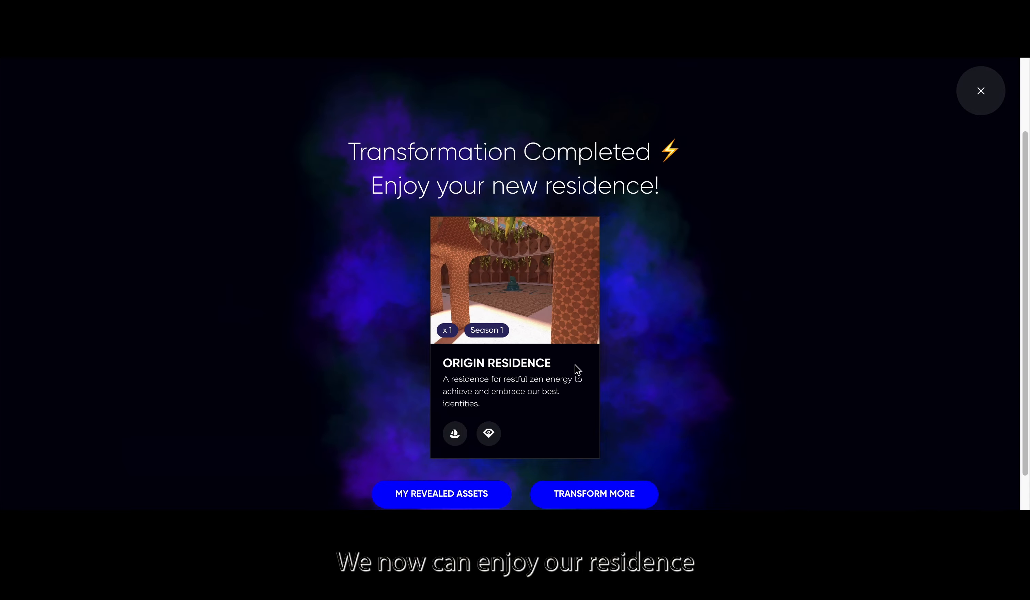
left_click(604, 495)
scroll(444, 449, "down", 1)
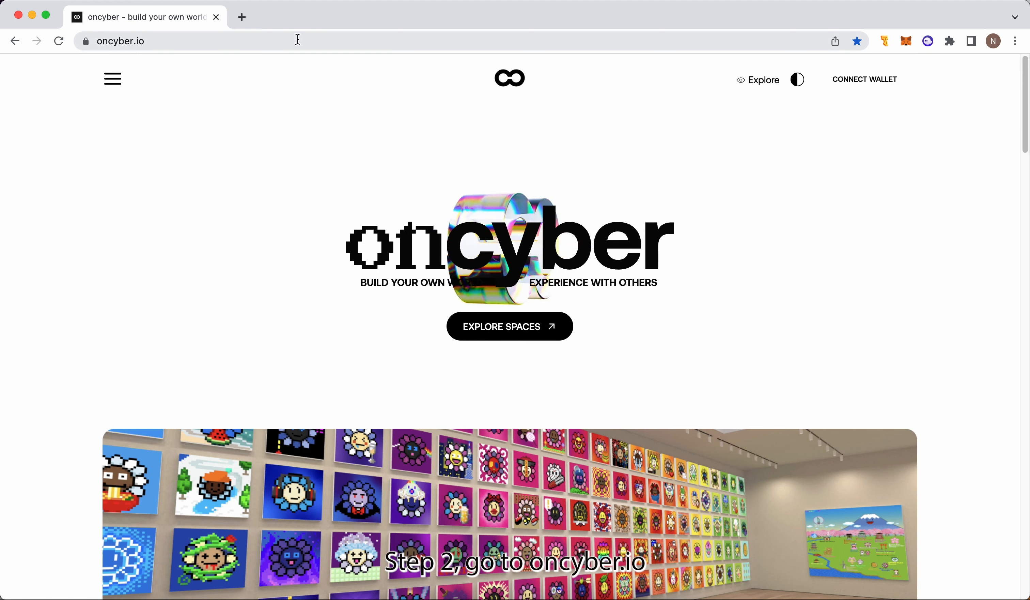
Switch to oncyber.io and connect the MetaMask wallet, signing the signature request
left_click(298, 37)
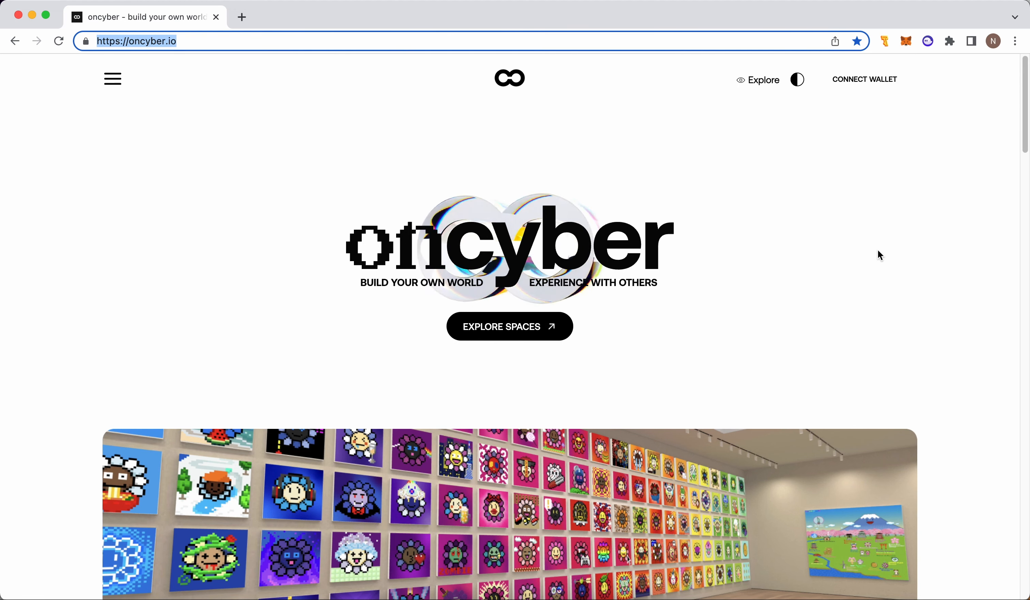
left_click(886, 241)
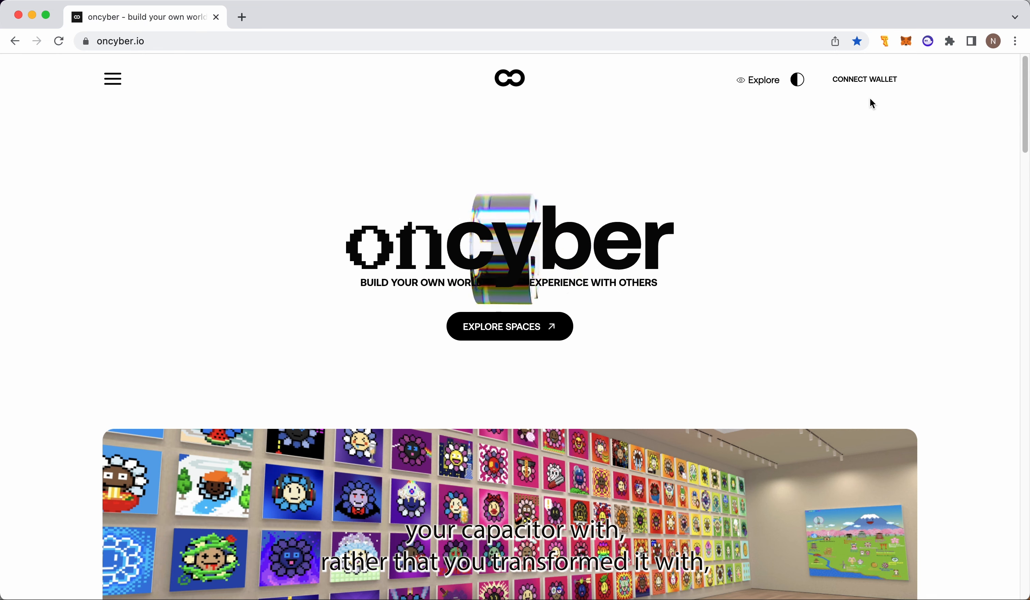
left_click(873, 84)
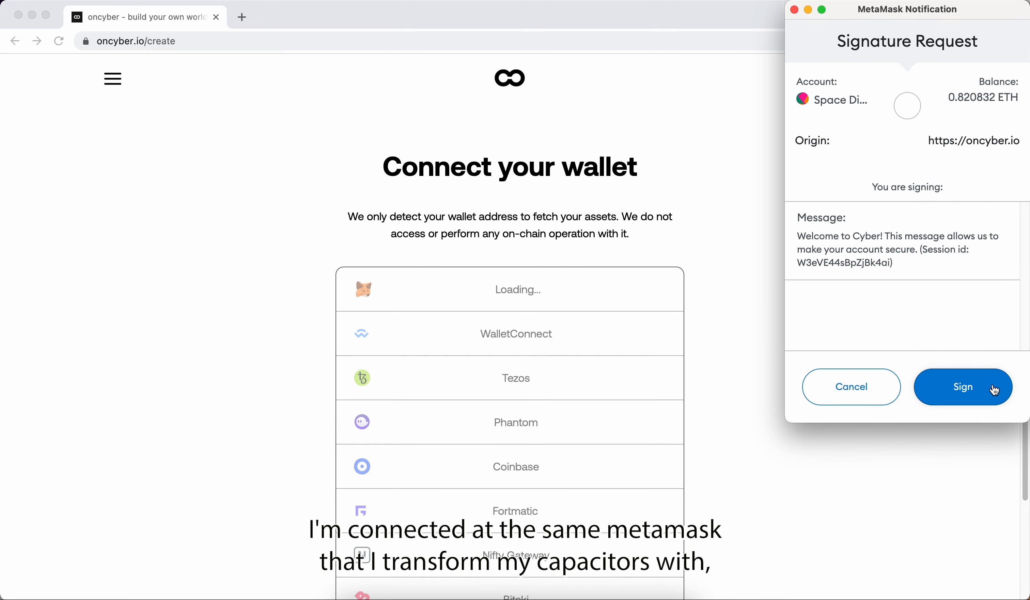
left_click(991, 391)
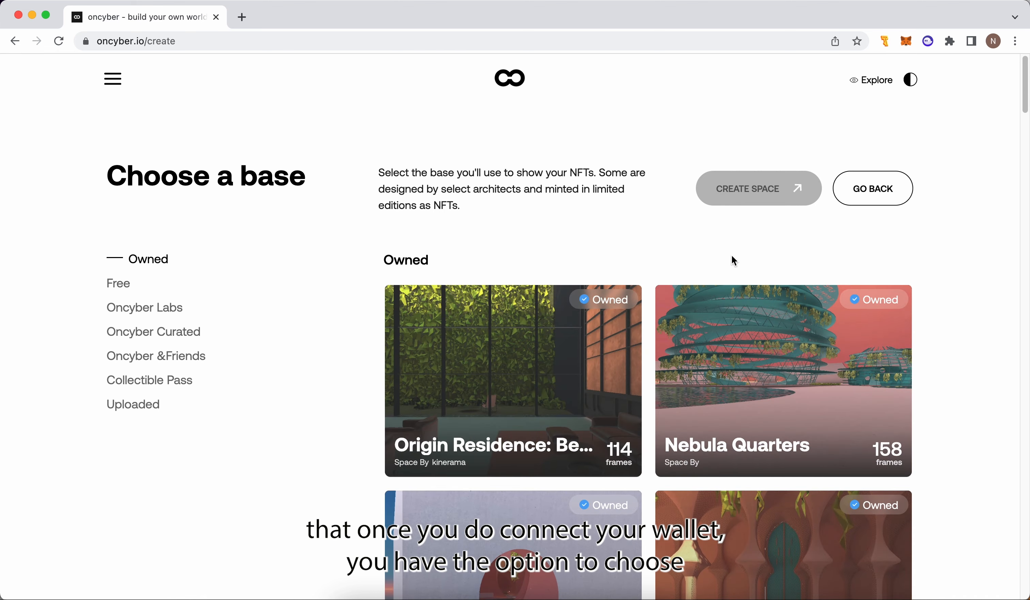
Browse the owned bases and create a space from the Origin Residence base
scroll(316, 219, "down", 1)
scroll(316, 215, "down", 3)
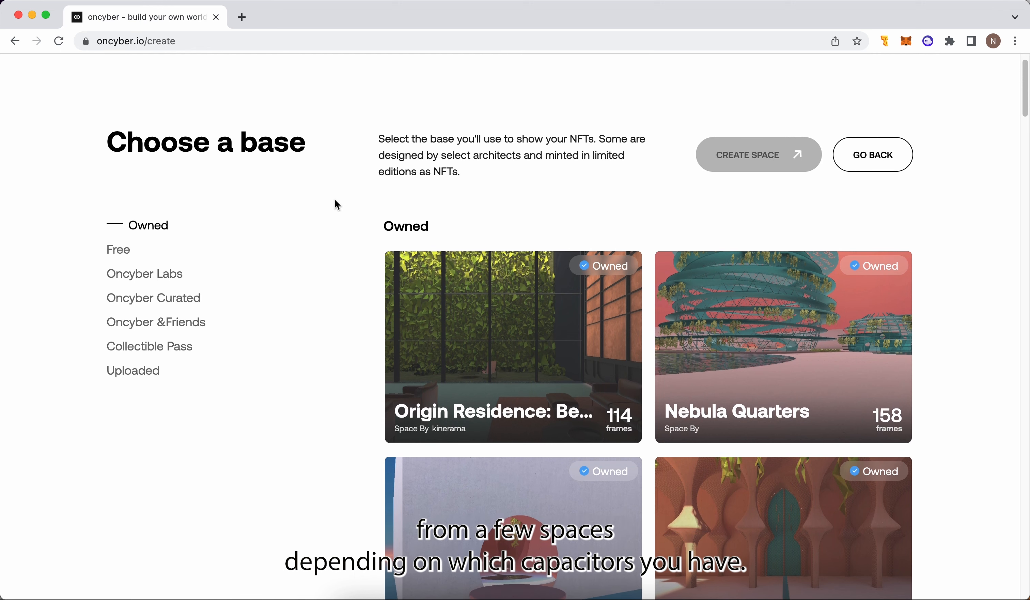
scroll(336, 200, "down", 2)
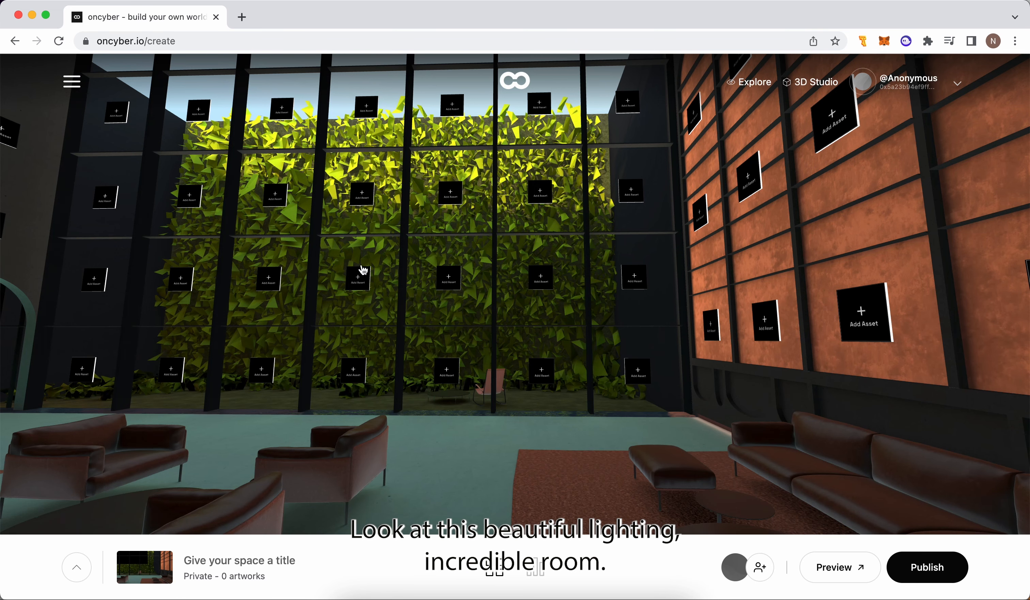
Place the WoWG #17176 NFT in the centre frame on the wall above the bed and enlarge it to size 291
left_click_drag(322, 442, 509, 434)
left_click_drag(519, 358, 552, 393)
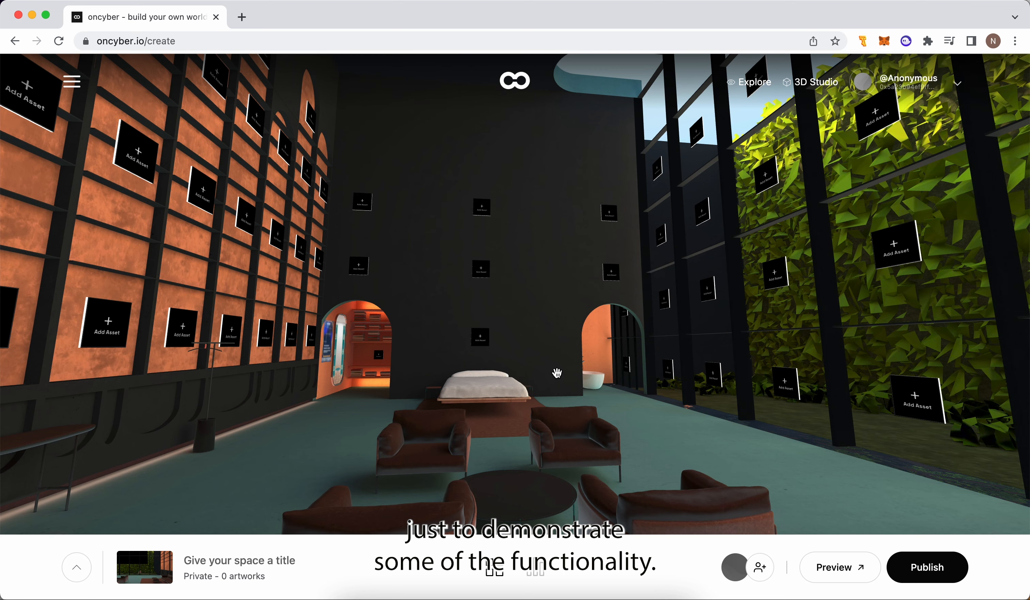
left_click(481, 272)
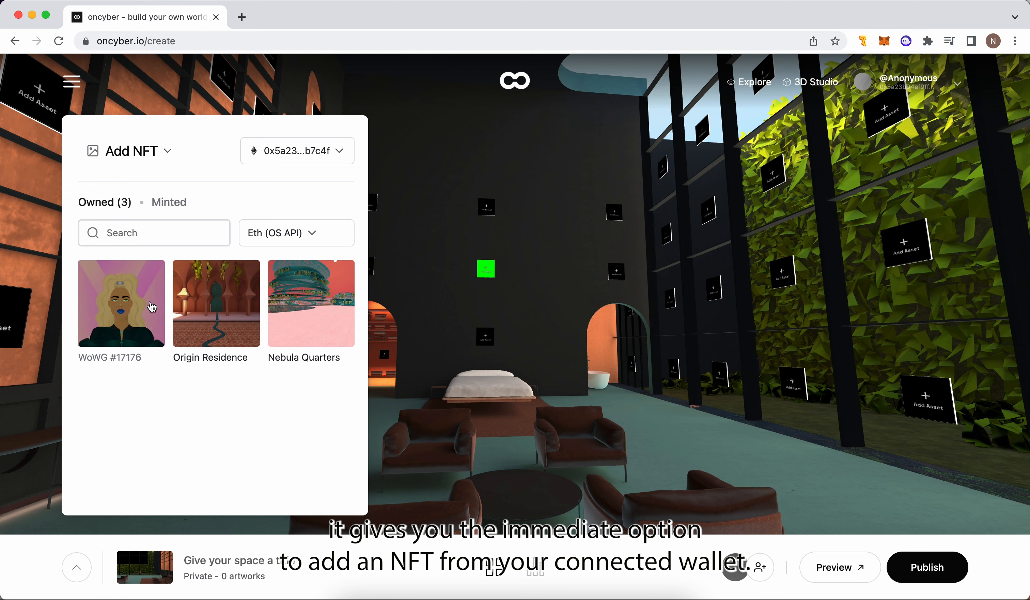
left_click(143, 308)
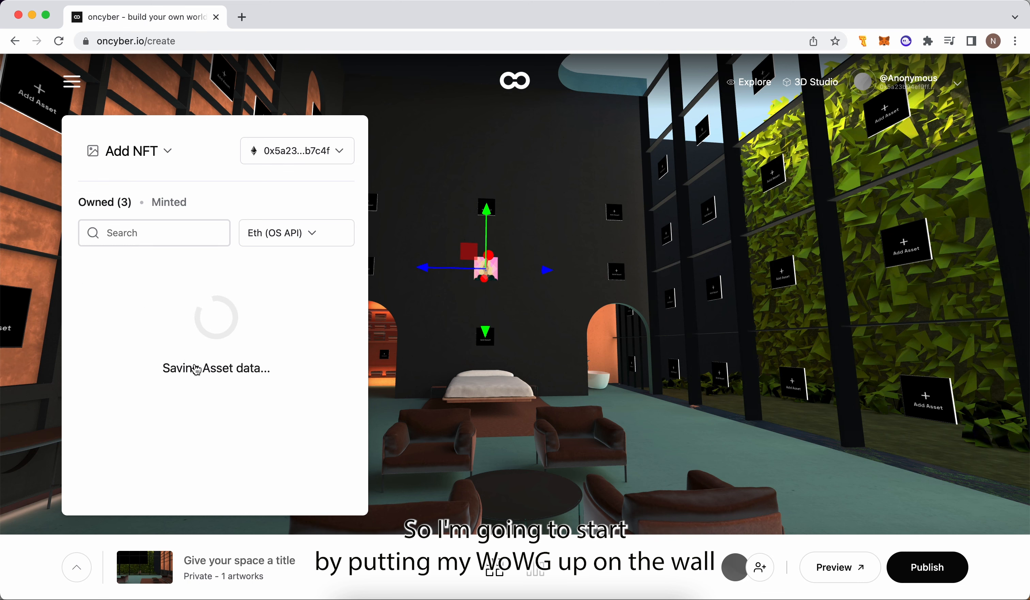
left_click_drag(186, 341, 202, 344)
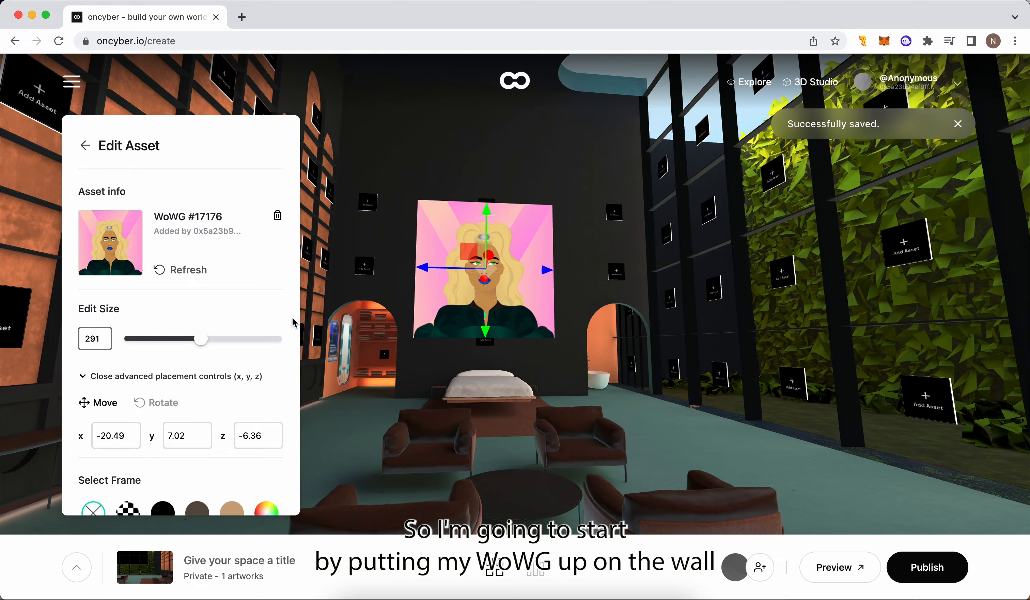
key("w")
left_click_drag(563, 432, 571, 459)
key("s")
left_click_drag(675, 464, 423, 451)
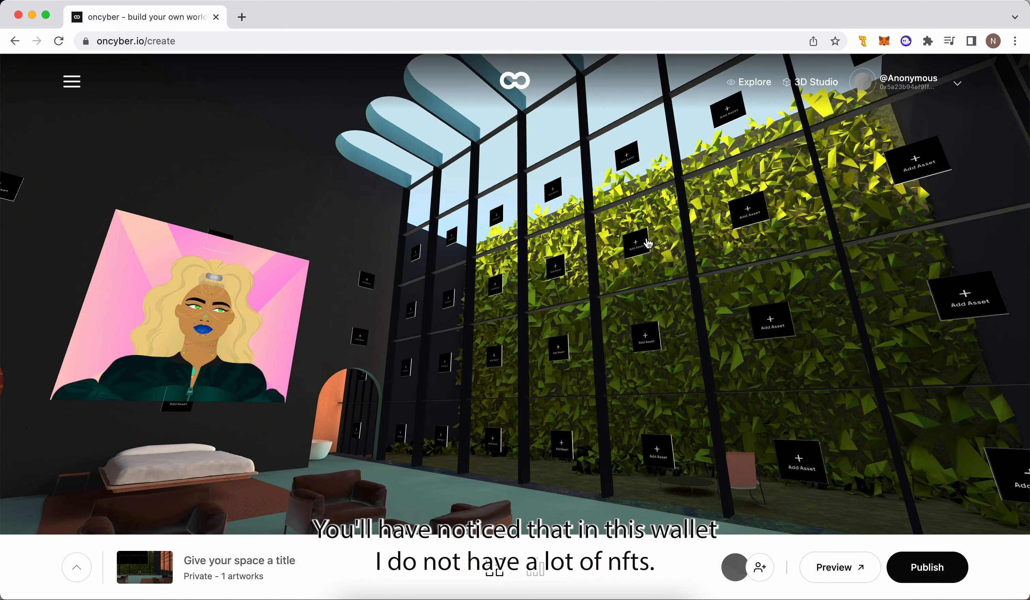
left_click(636, 249)
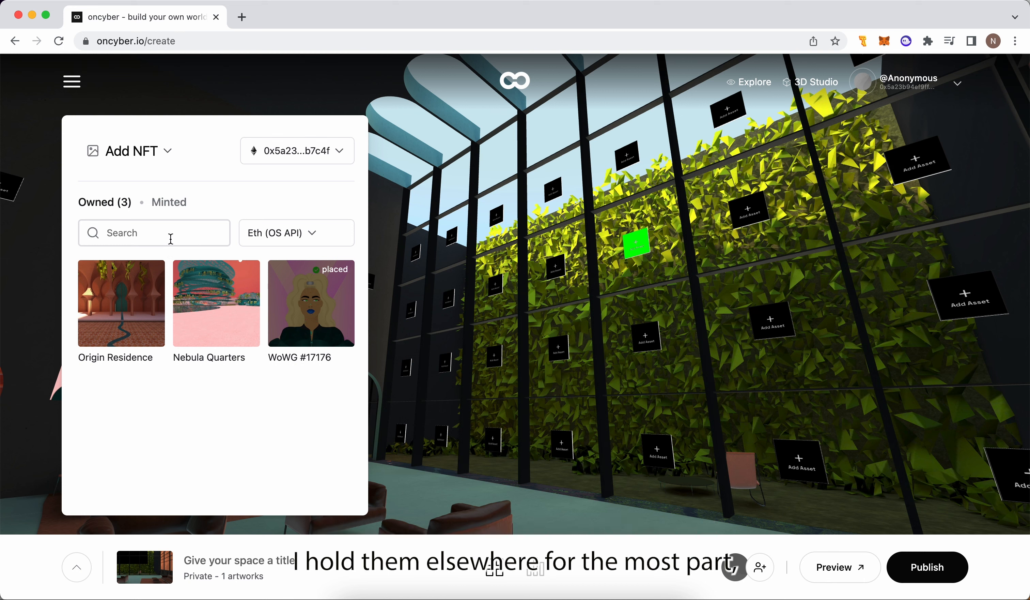
left_click(168, 152)
left_click(159, 253)
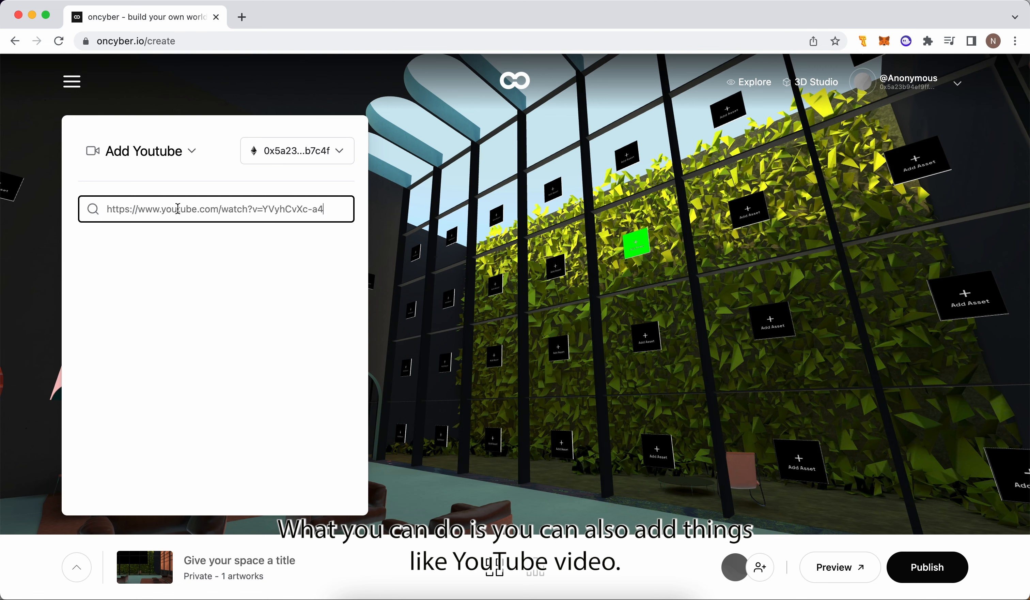
left_click(121, 284)
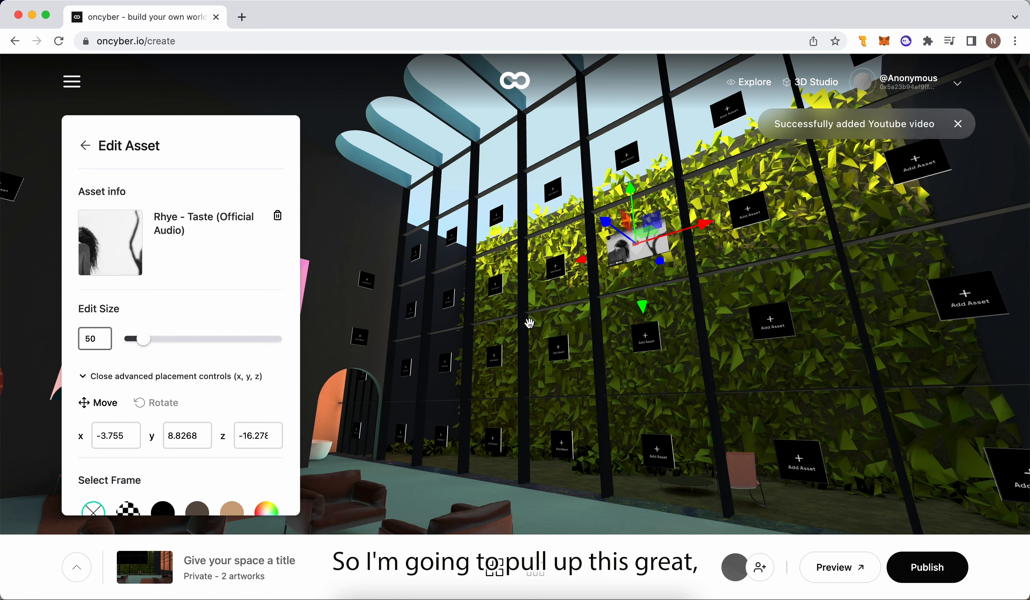
Enlarge the Rhye - Taste video to size 322 and move it back behind the glass, against the leafy wall
left_click_drag(186, 344, 208, 340)
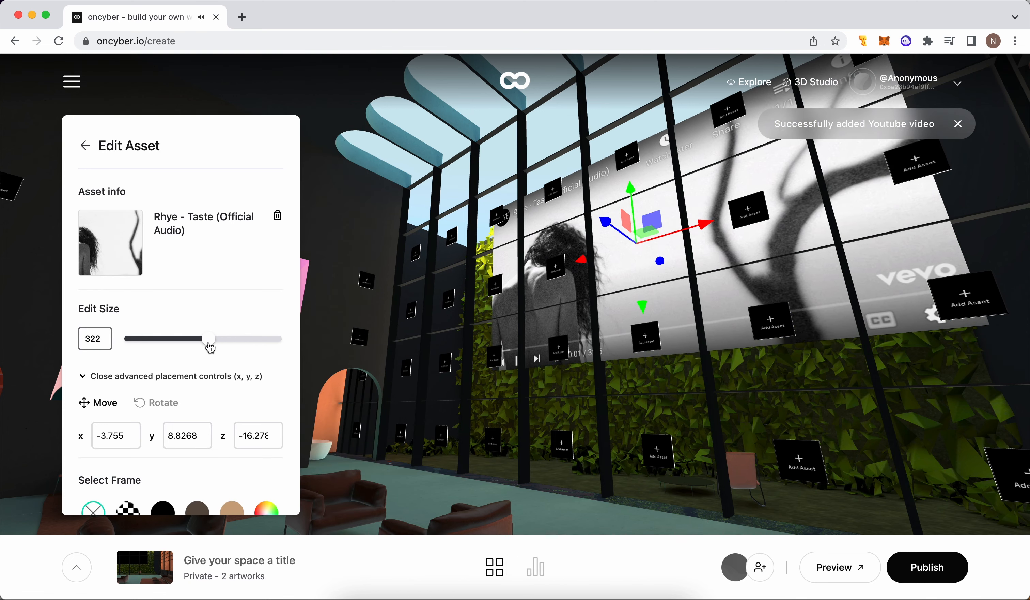
left_click_drag(606, 238, 628, 296)
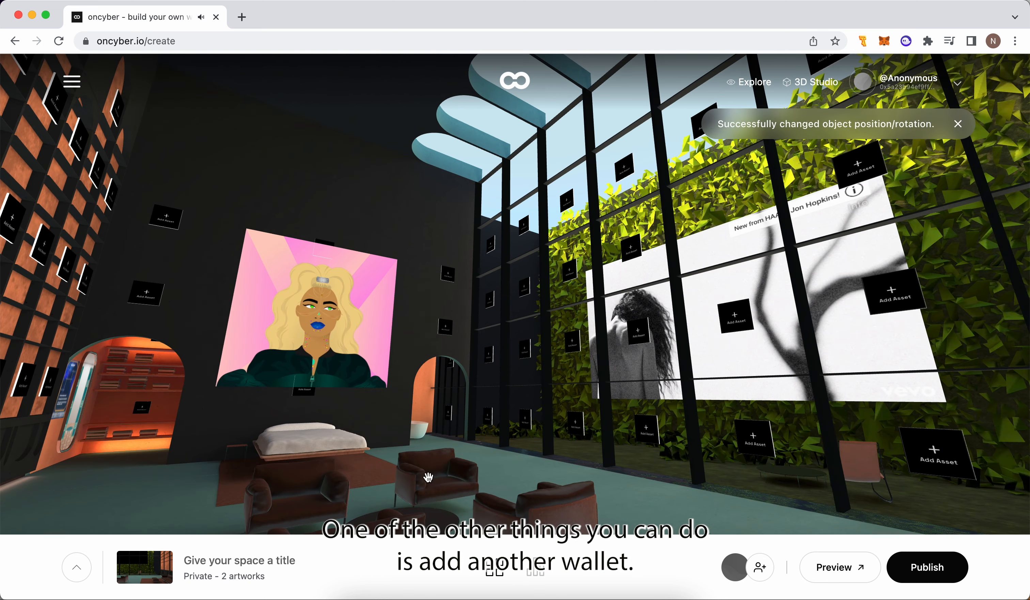
Add a Tezos wallet to the account by connecting through Temple - Tezos Wallet
left_click(957, 85)
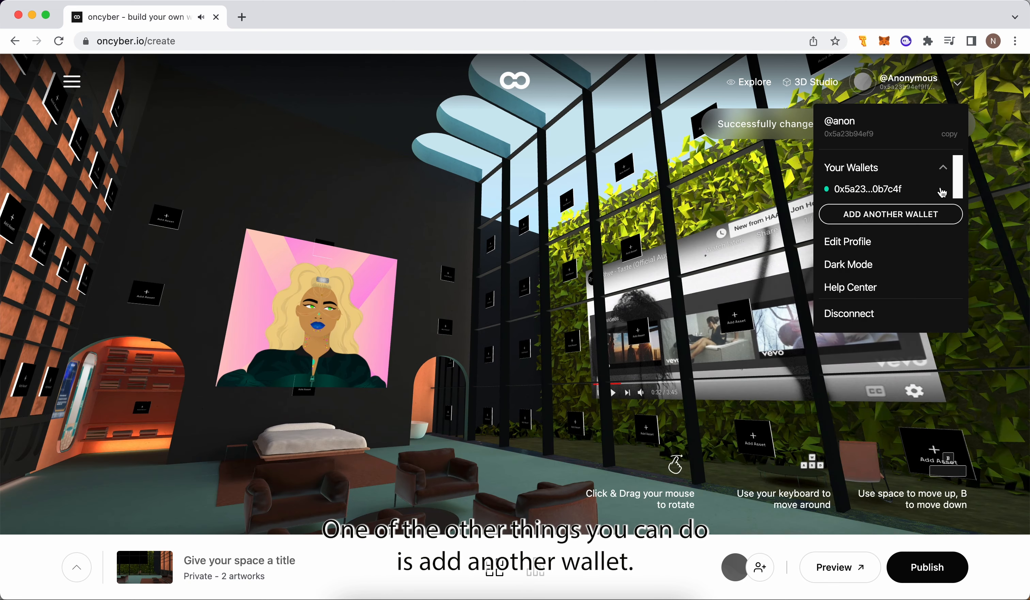
left_click(914, 223)
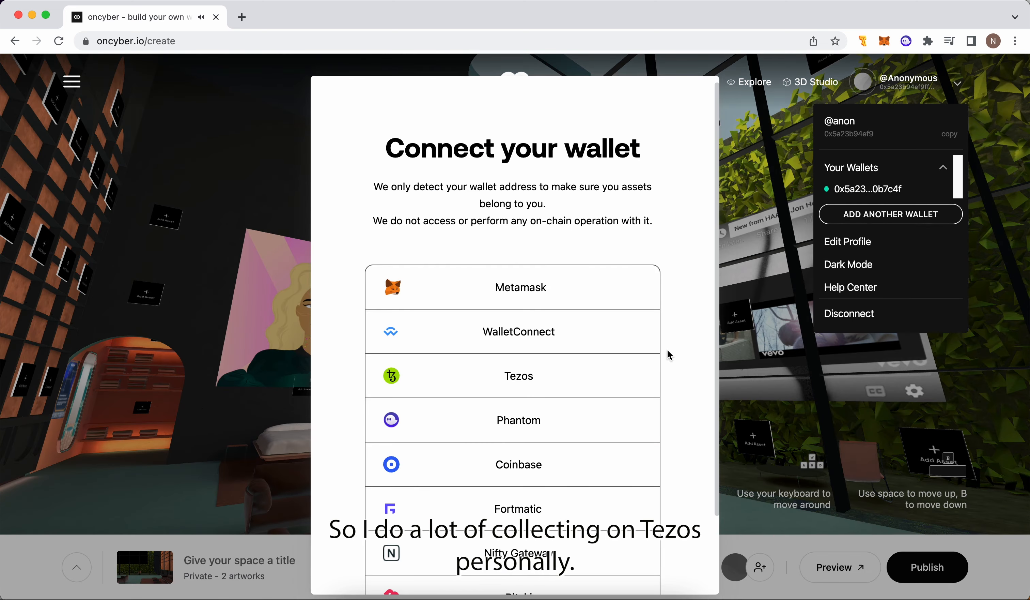
left_click(607, 379)
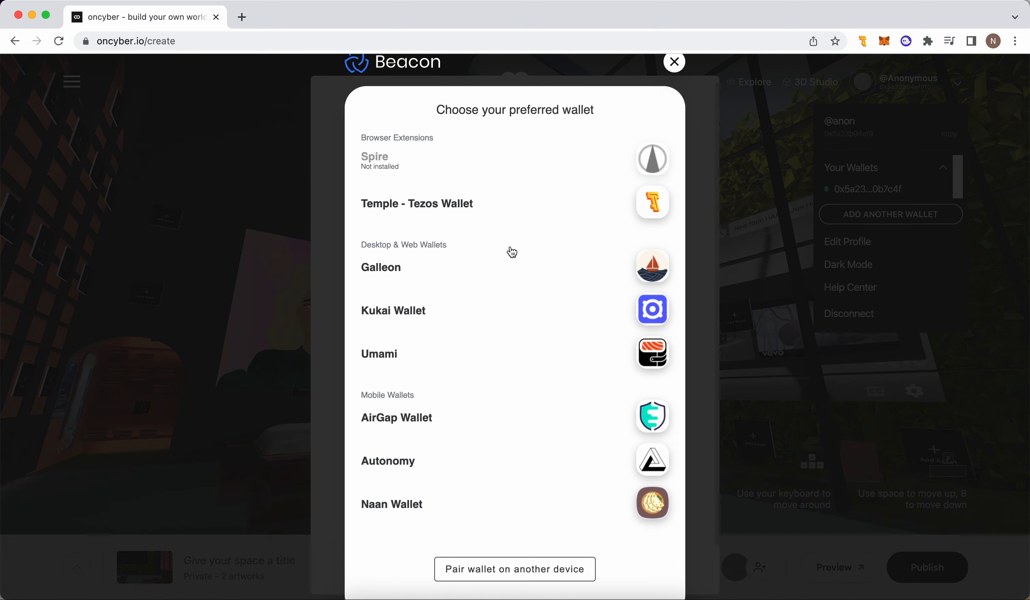
left_click(488, 197)
left_click(579, 490)
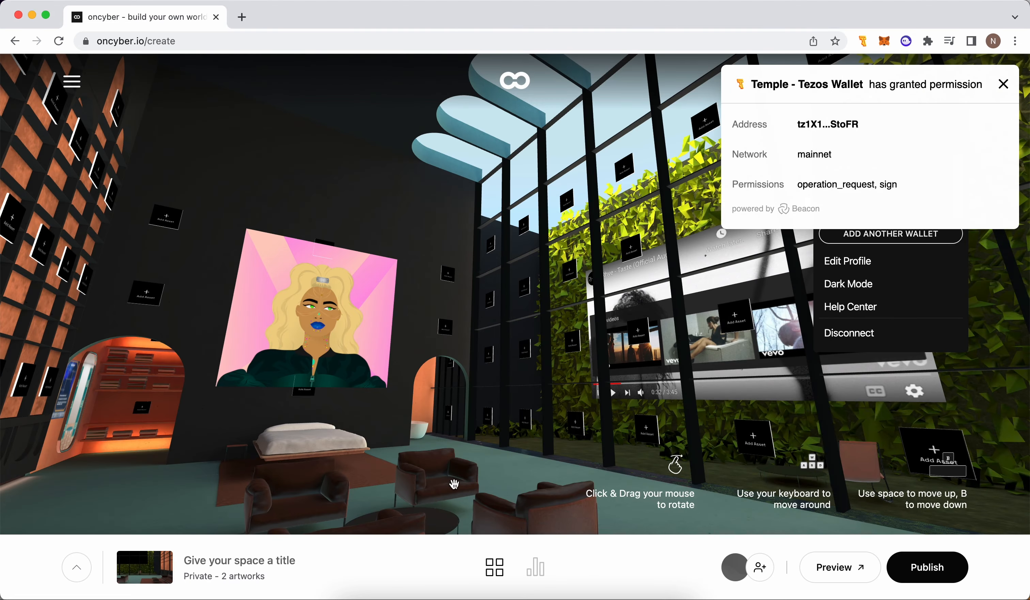
Start adding an NFT to an empty frame on the orange wall, choosing the Tezos wallet as its source
left_click_drag(383, 488, 564, 483)
left_click(283, 234)
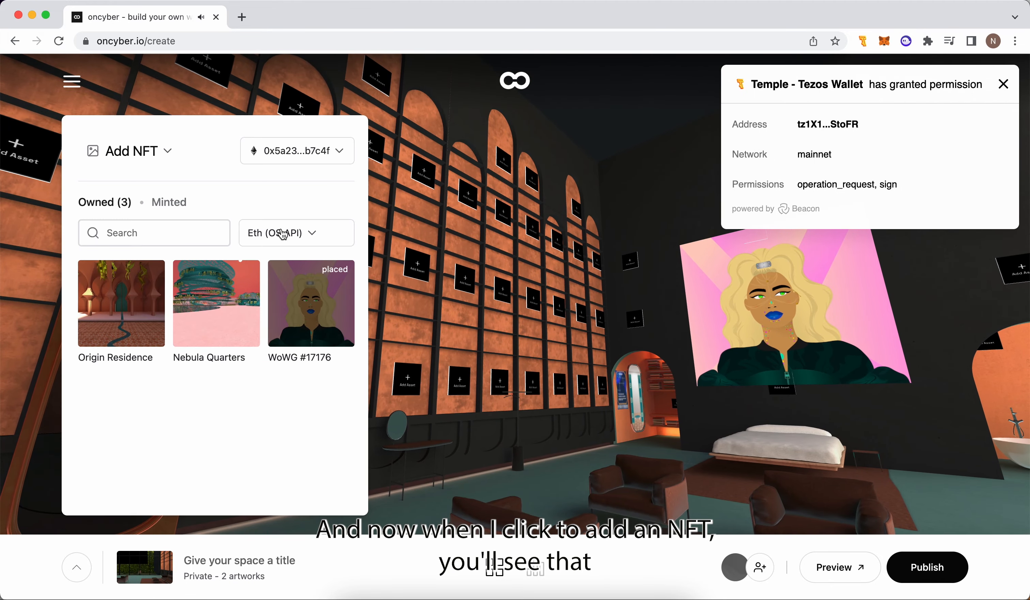
left_click(295, 154)
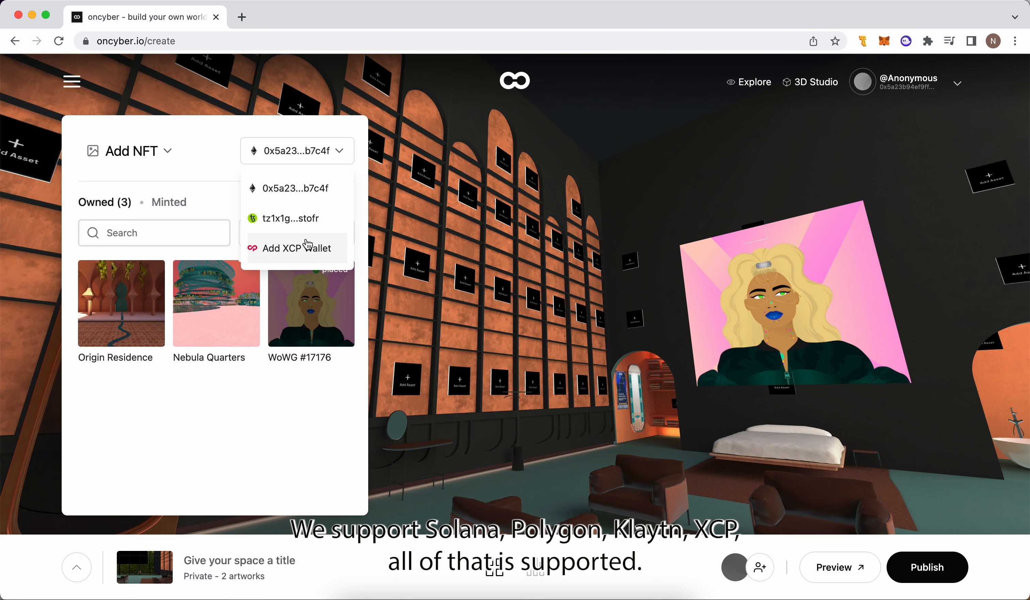
left_click(312, 226)
Search the owned NFTs for "yay" and place YAY! in the chosen frame on the orange wall
left_click_drag(448, 347, 591, 354)
left_click(160, 233)
type("yay")
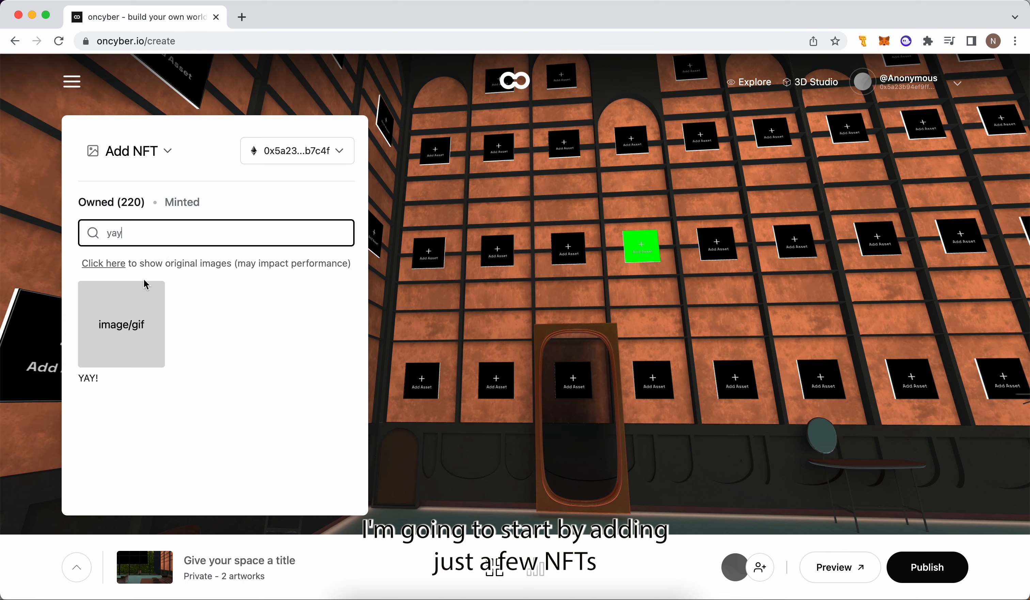
left_click(145, 285)
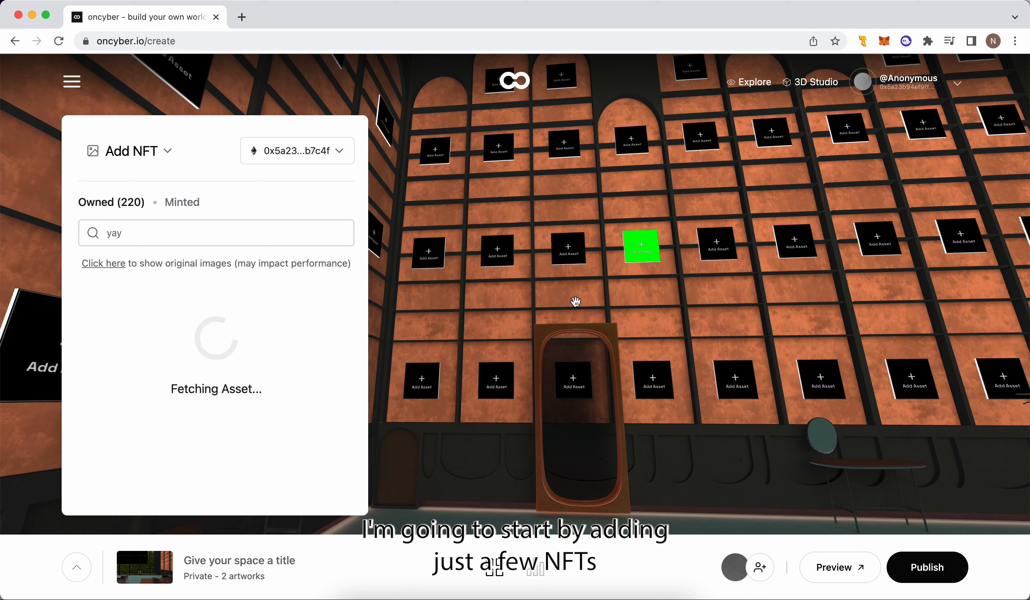
Enlarge YAY! to size 186 and shift it along the wall and upward to about x -1.26, y 7.49
left_click(176, 363)
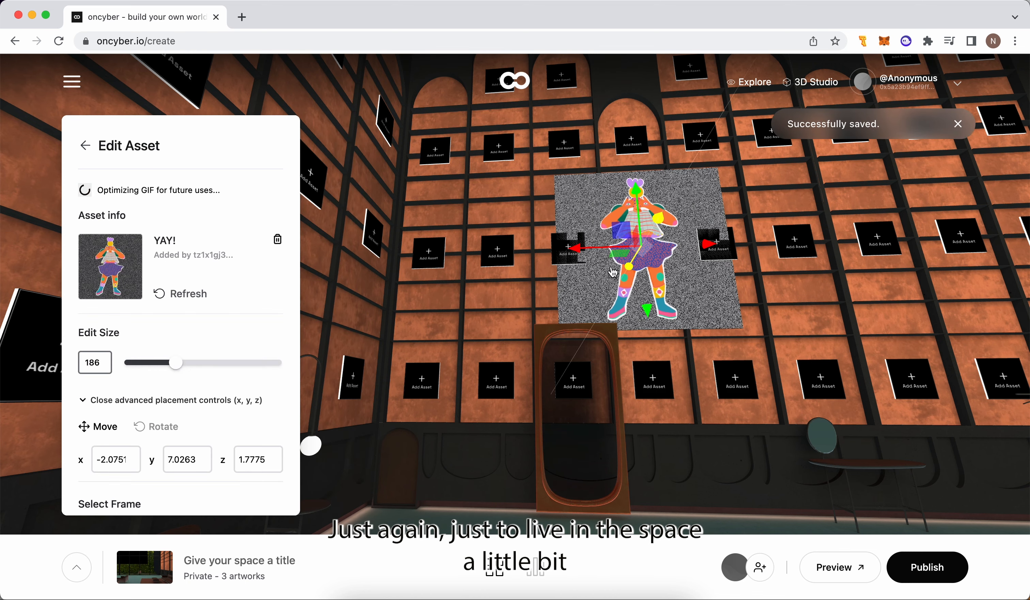
left_click_drag(575, 248, 548, 249)
left_click_drag(610, 215, 610, 201)
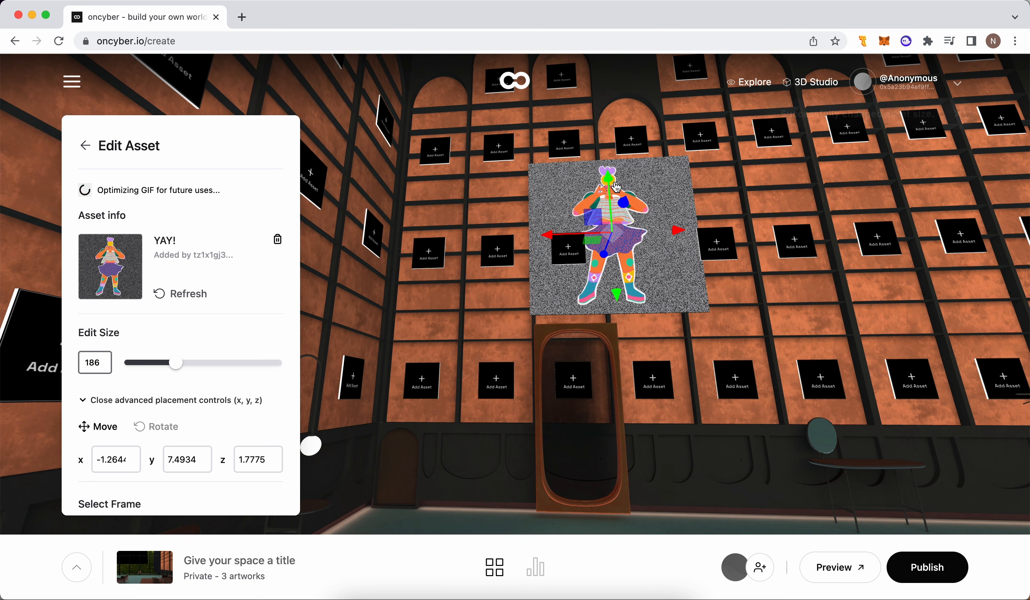
Add the NFT "the creator" beside YAY! by searching for "crea", set its size to 186 and nudge its position
left_click(801, 245)
type("crea")
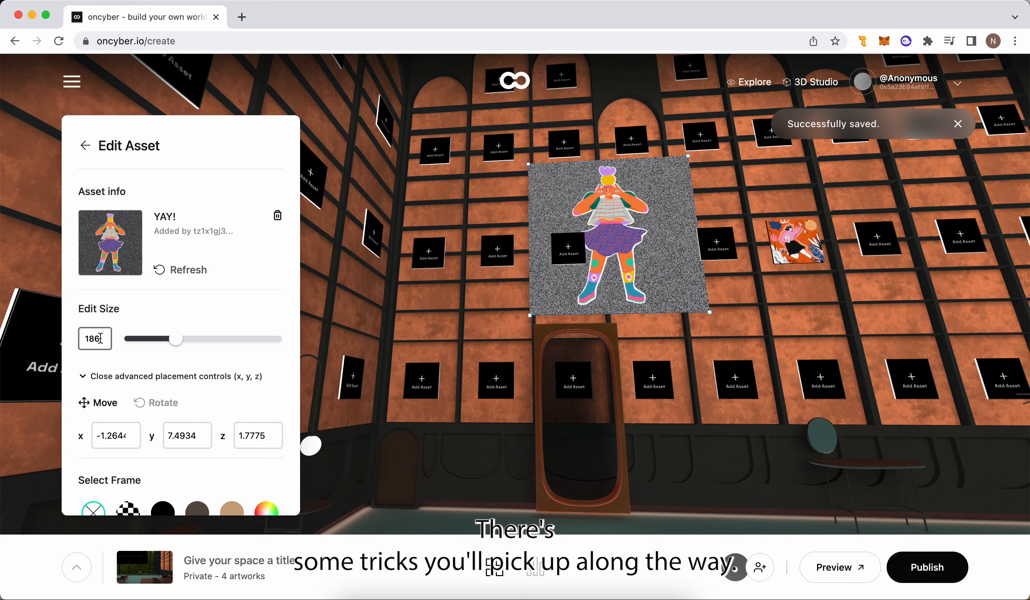
left_click(793, 249)
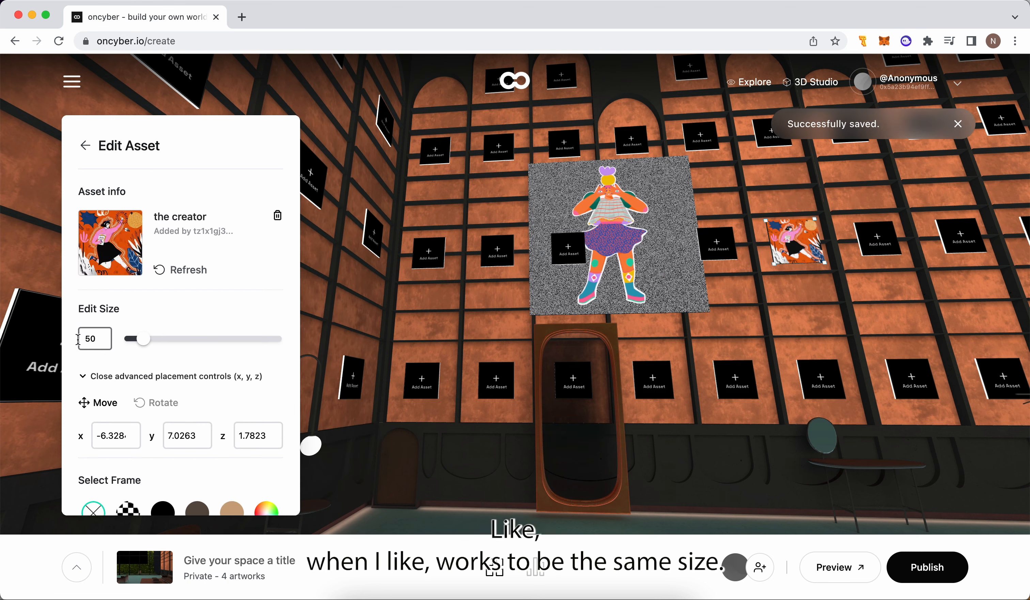
type("186")
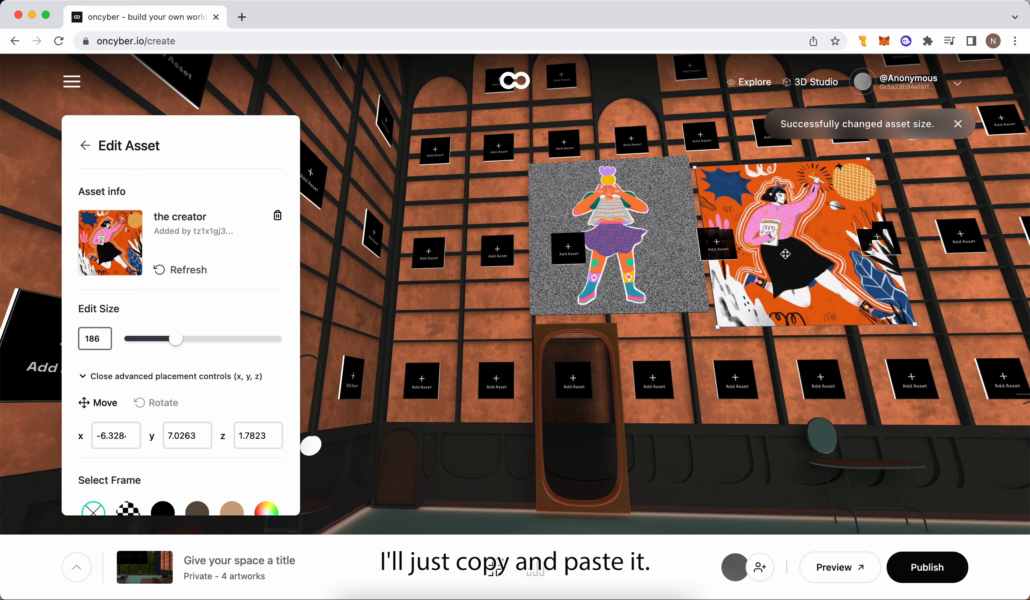
left_click_drag(810, 242, 813, 240)
Add the NFT Arrival beside the creator on the orange wall at size 186, and adjust its position with y at 7.4763
left_click_drag(806, 335, 725, 416)
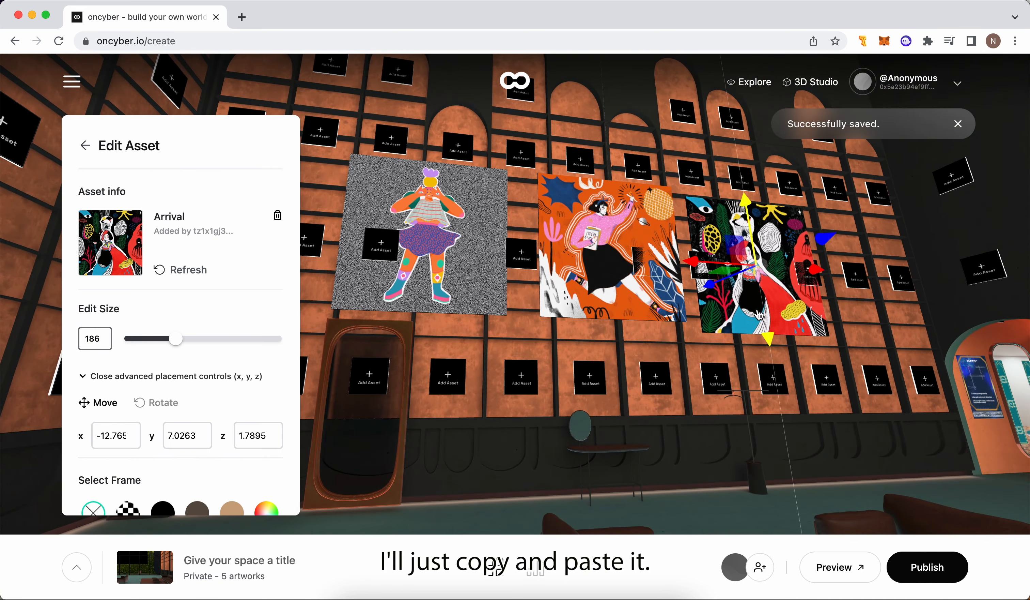
left_click_drag(759, 314, 776, 307)
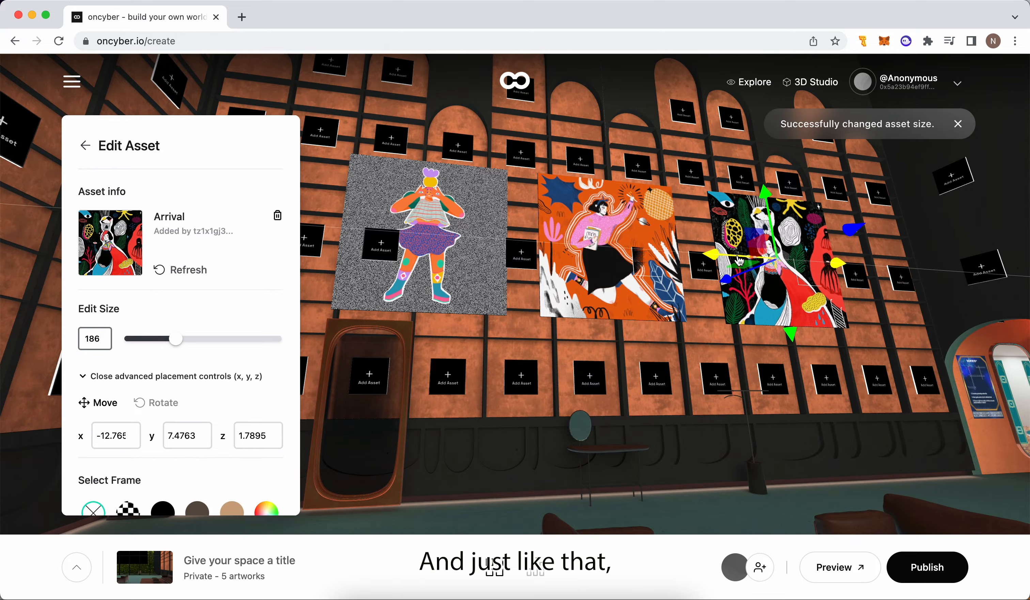
left_click_drag(736, 261, 725, 261)
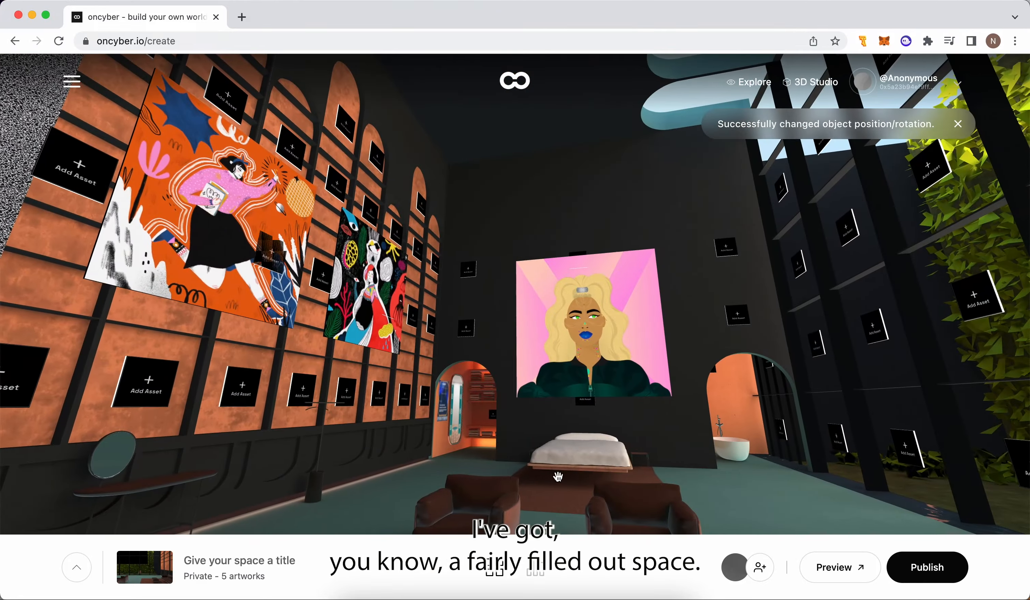
left_click_drag(558, 476, 696, 366)
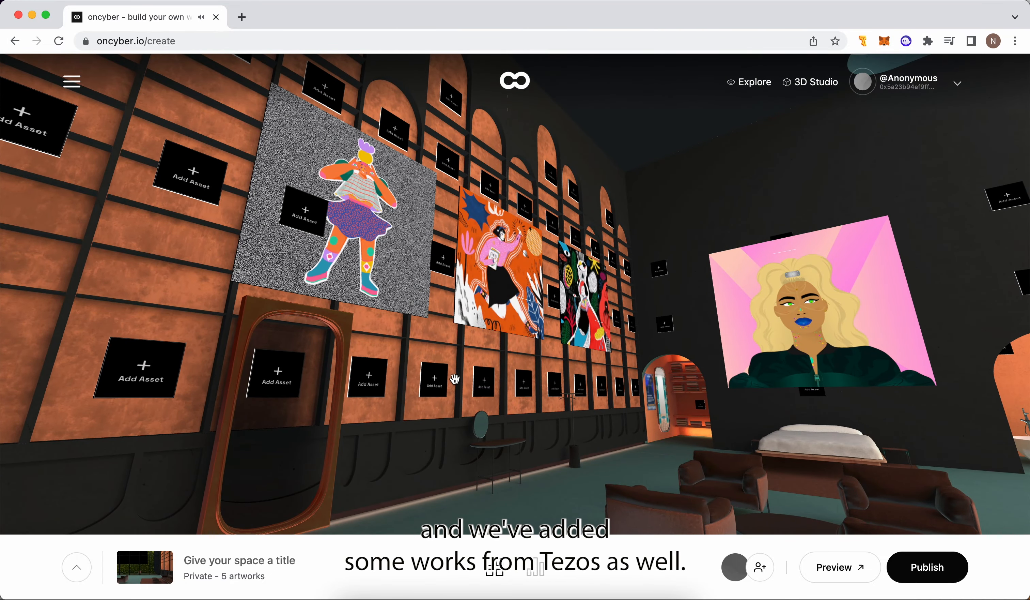
Give the space the title "little title" and set its link ending to "bedroomexample"
left_click(280, 567)
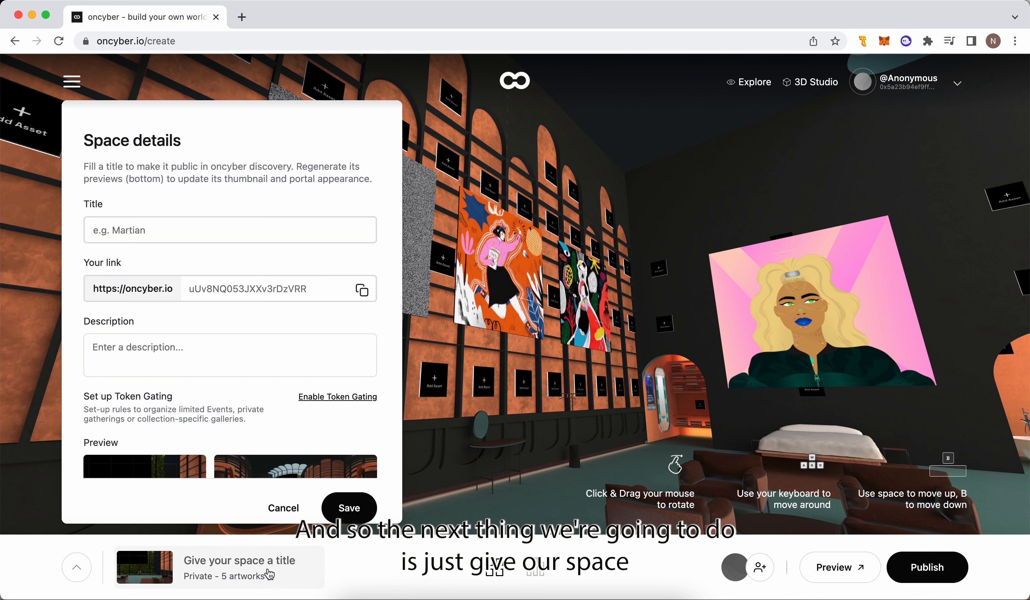
left_click(221, 240)
type("little title")
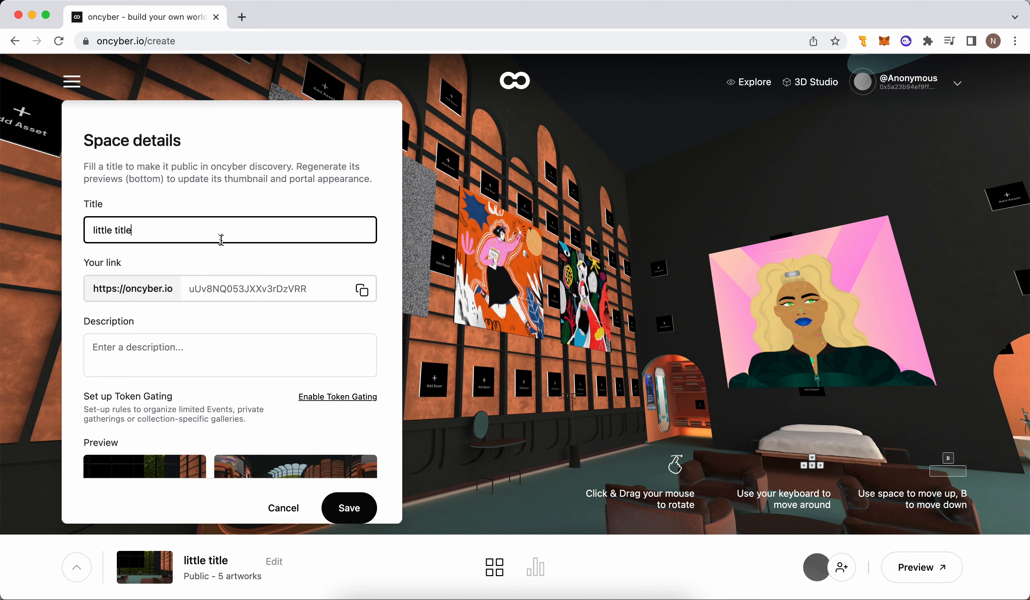
left_click(221, 293)
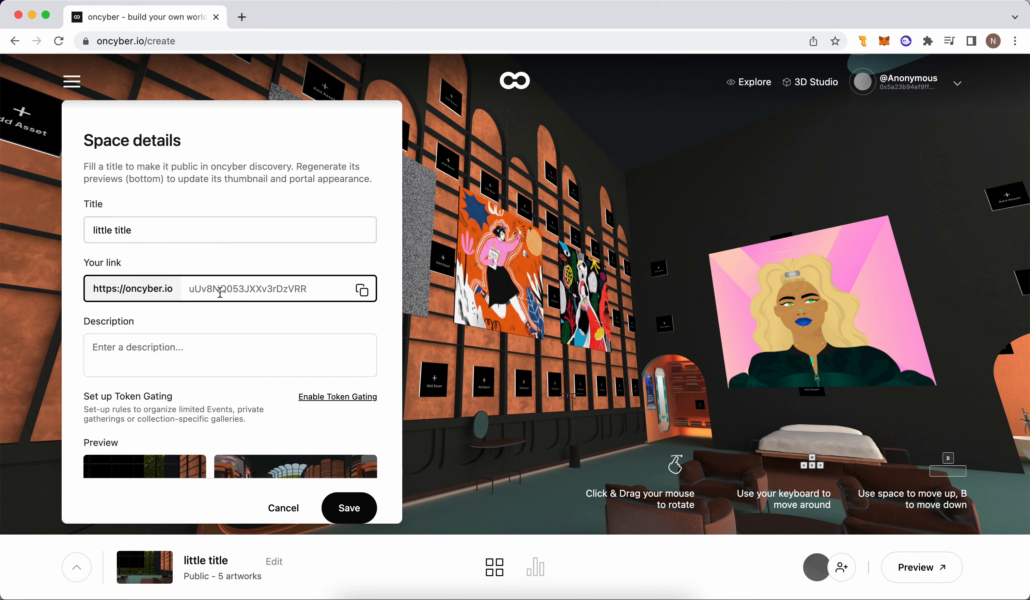
type("bedroomexample")
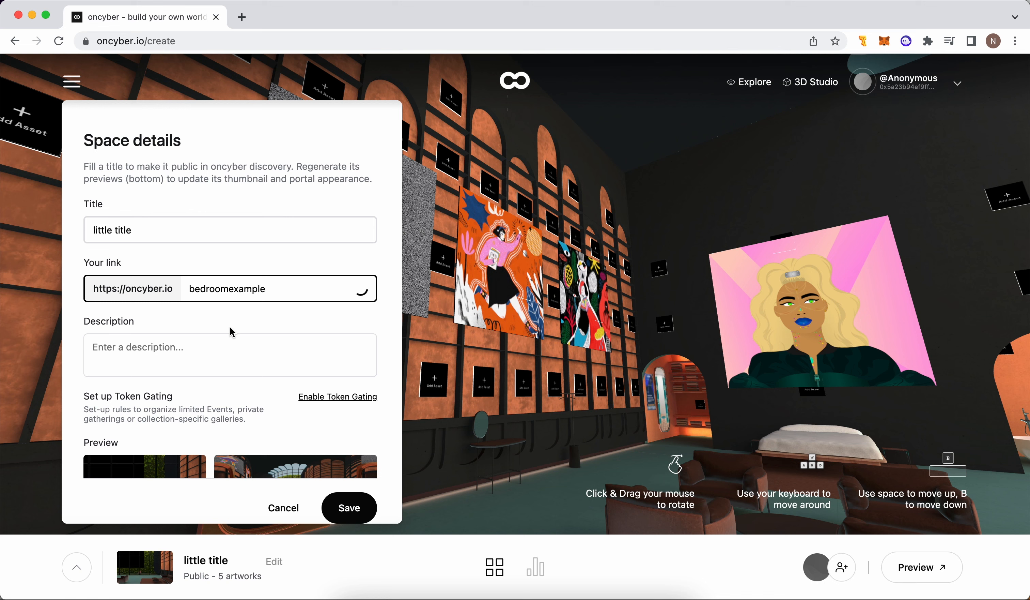
left_click(229, 323)
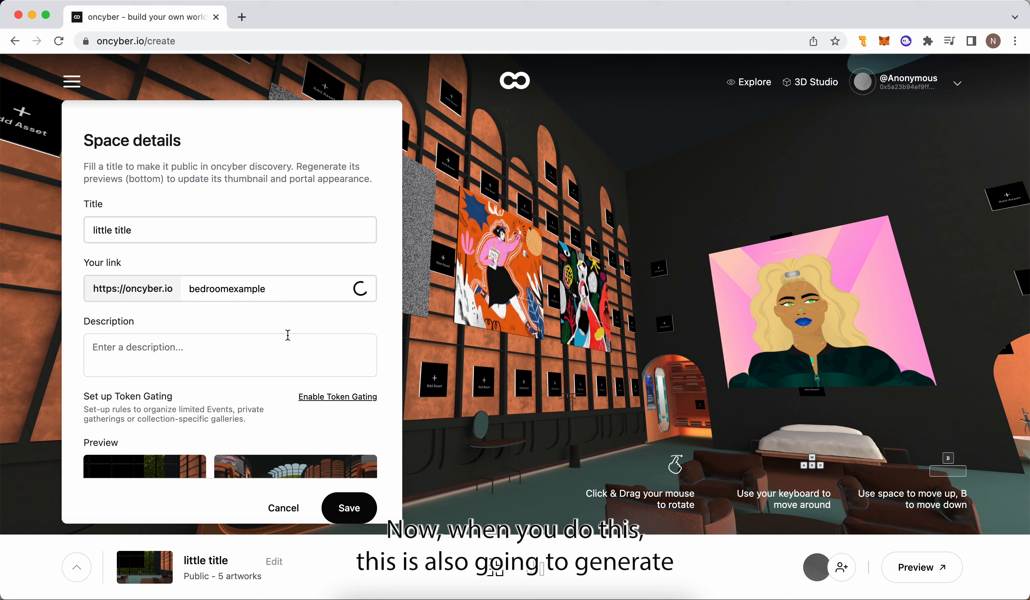
Check the 2D and 360° banner previews in the space details, and save the details
scroll(272, 356, "down", 3)
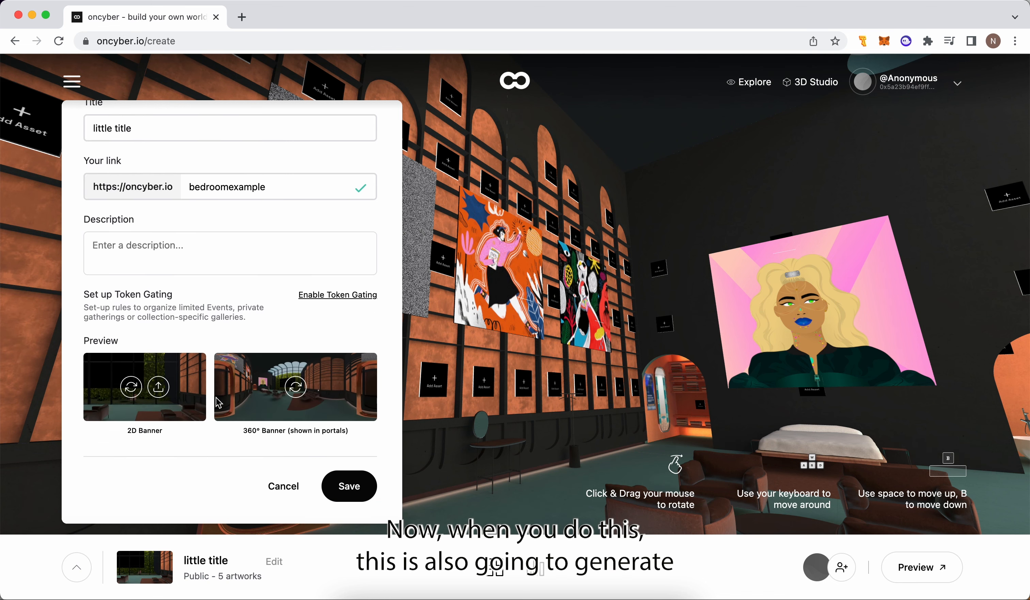
scroll(219, 402, "up", 3)
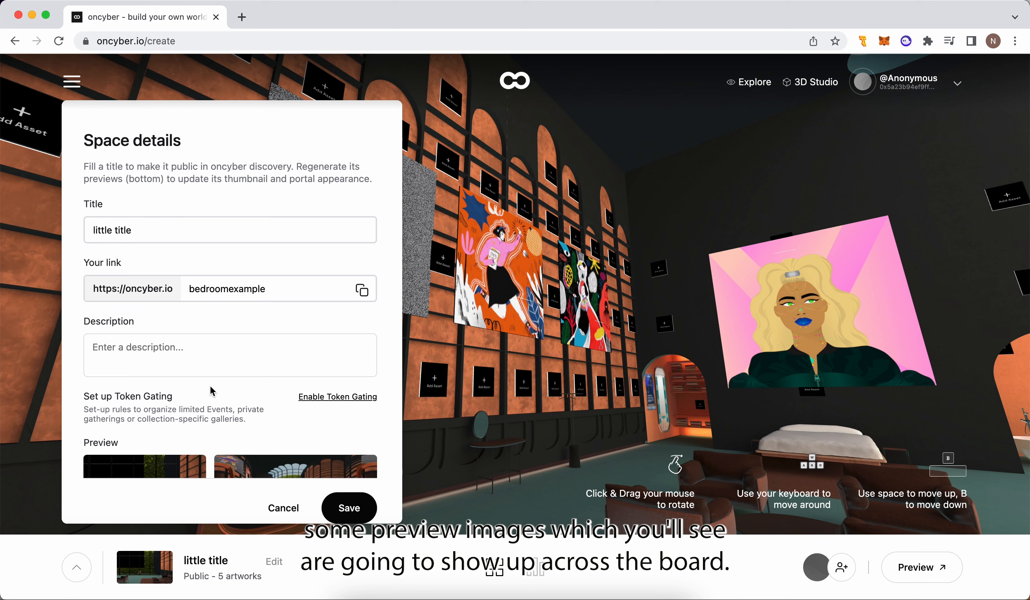
scroll(269, 320, "down", 2)
scroll(247, 280, "up", 2)
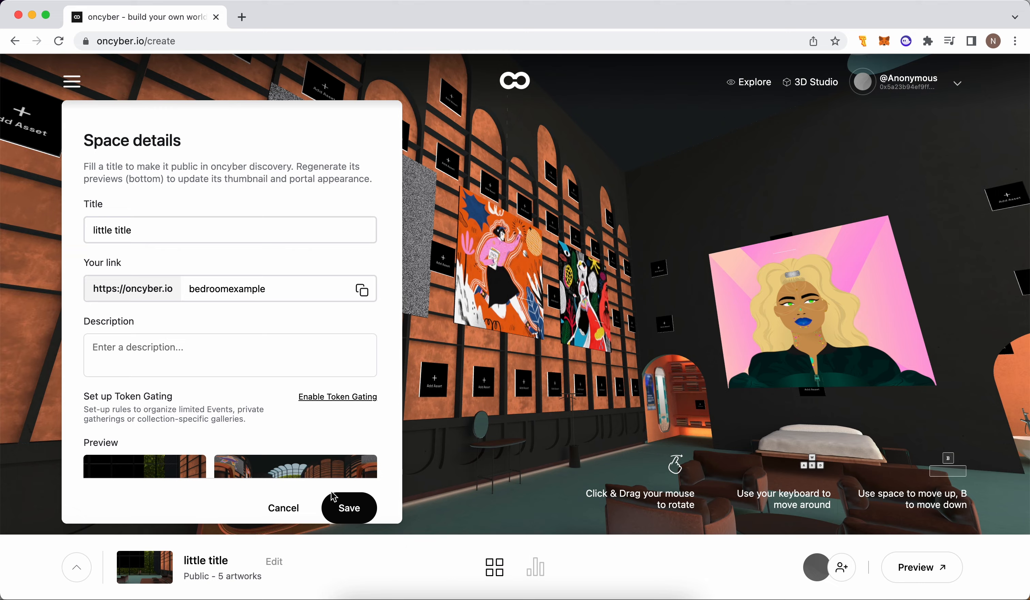
left_click(339, 514)
left_click(326, 498)
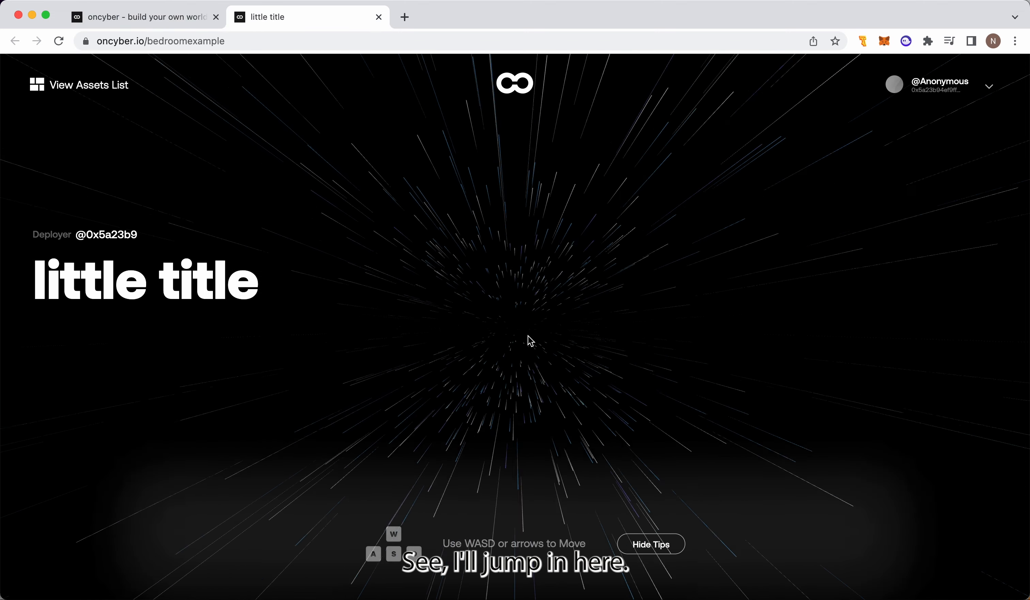
Enter the public little title space and walk around to view the garden video and the artworks on the walls
left_click(276, 386)
key("w")
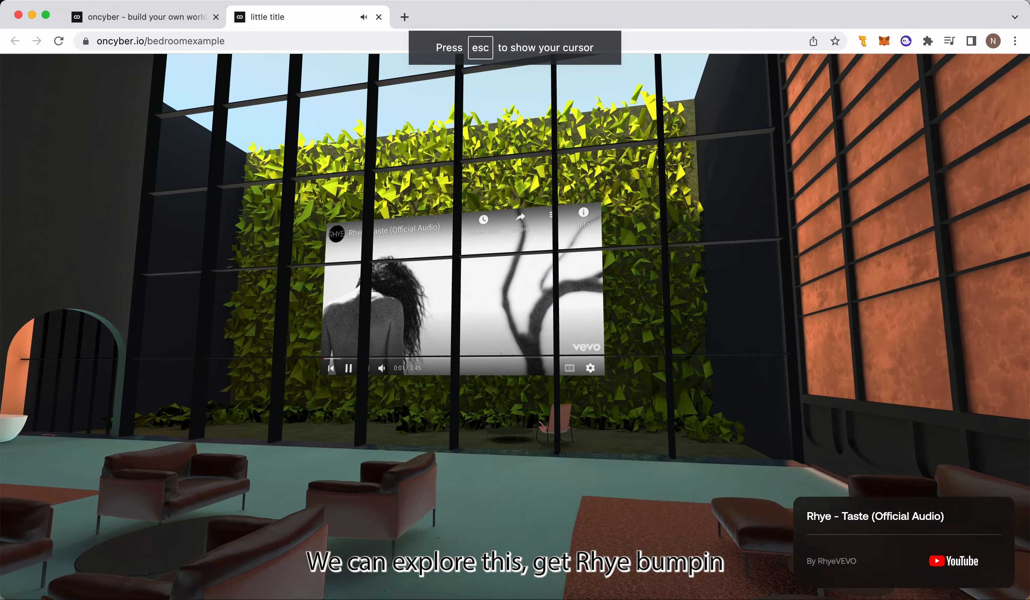
key("d")
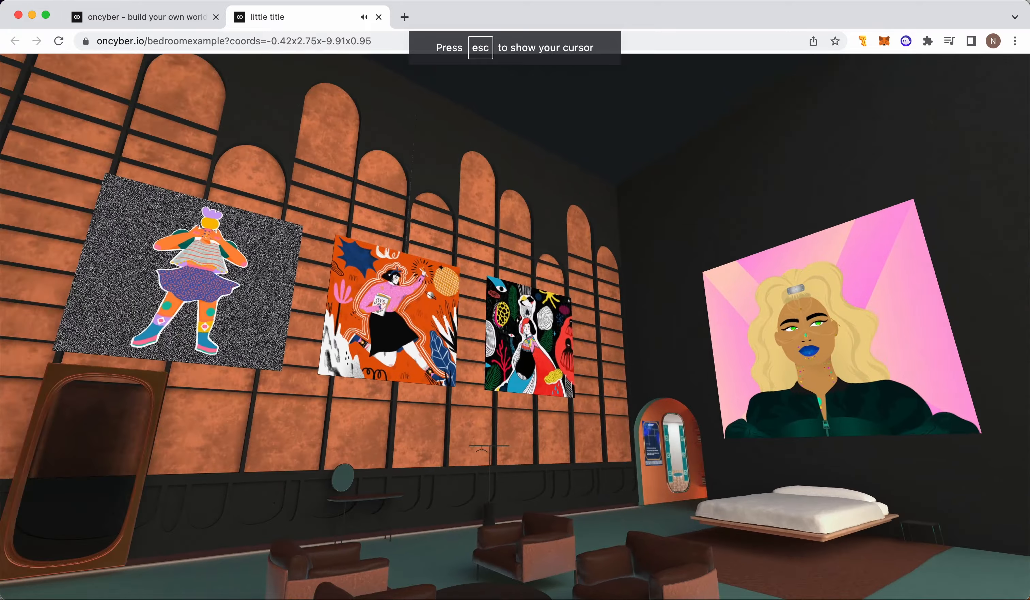
key("s")
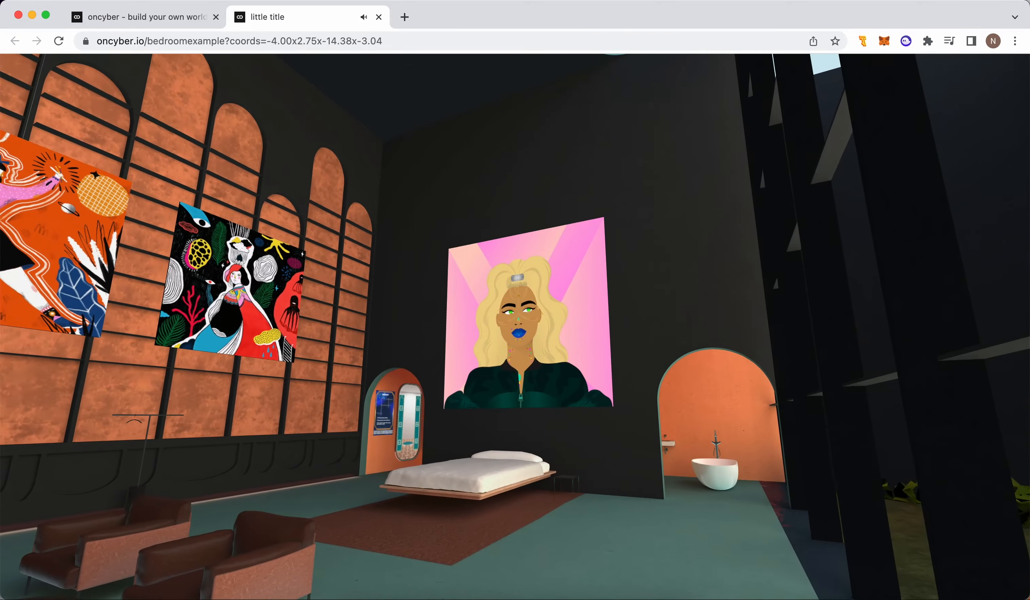
key("w")
key("s")
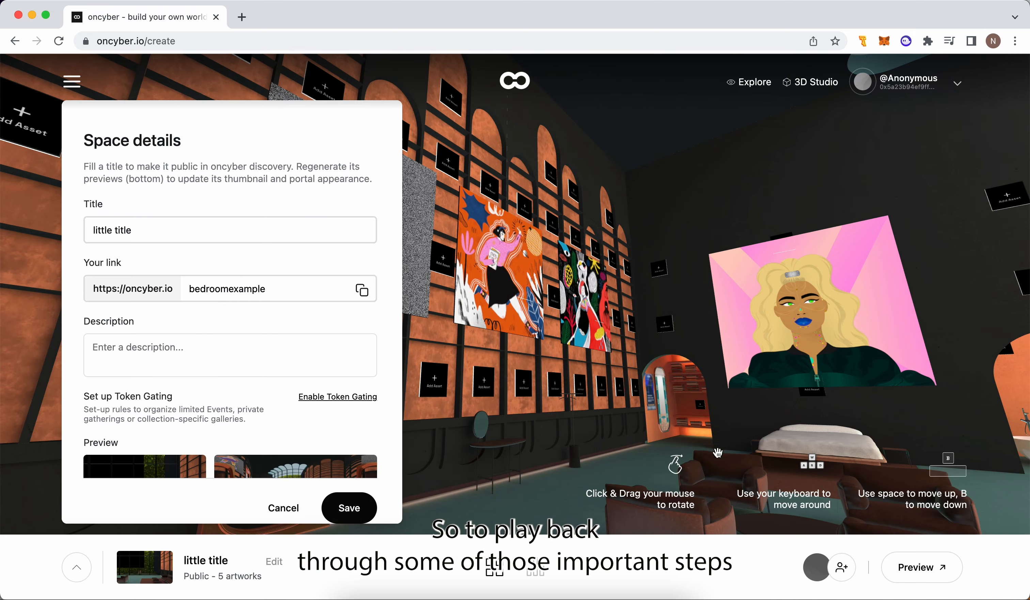
Look over the placed artworks and the garden video of little title in the editor
left_click(522, 462)
left_click_drag(608, 452, 495, 412)
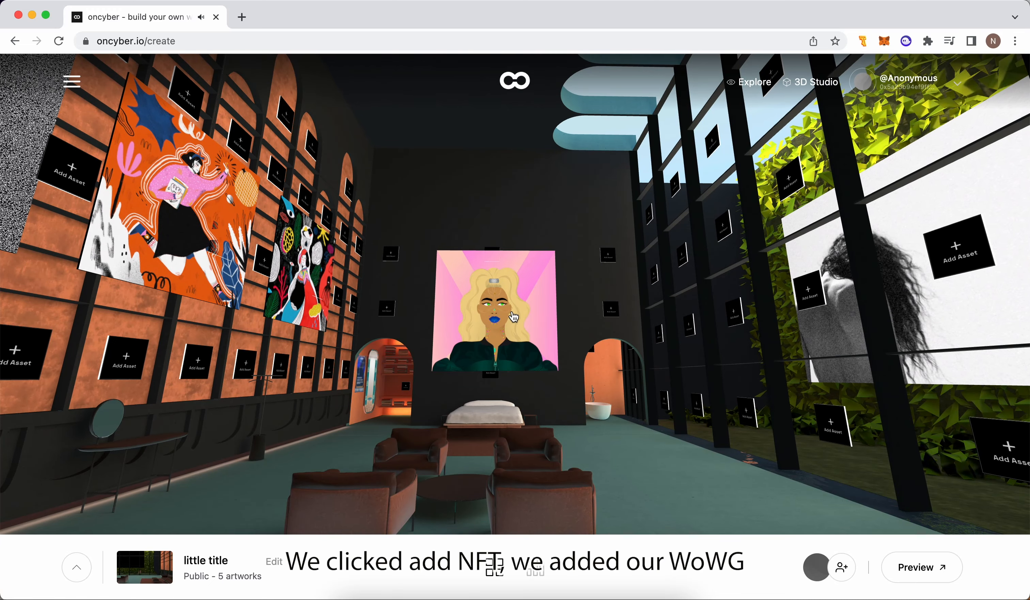
left_click_drag(514, 316, 339, 393)
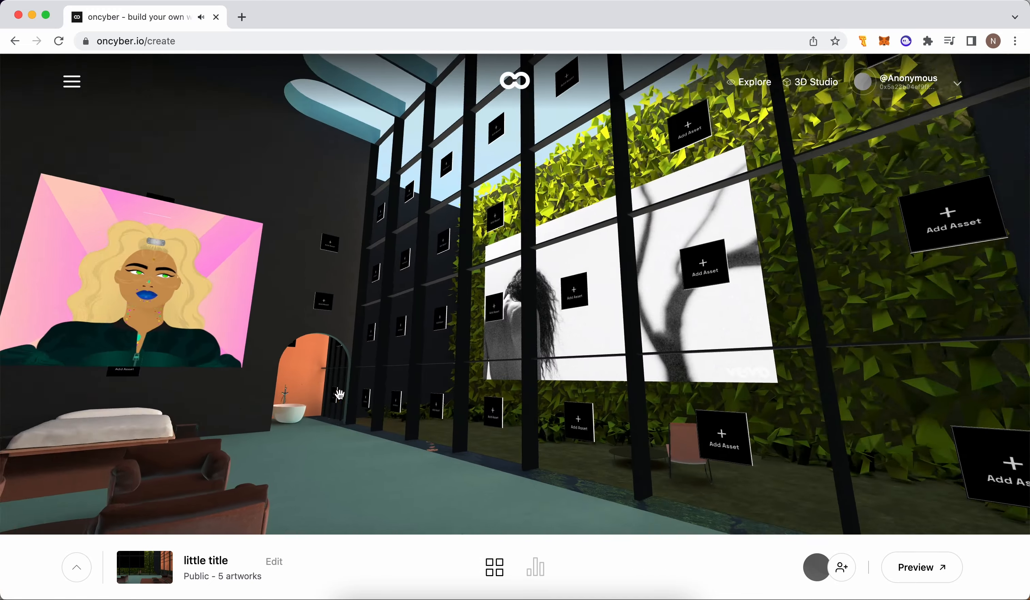
left_click(510, 352)
left_click_drag(412, 350, 741, 350)
Create a new space from the owned 37-frame Origin Residence cave base
left_click(82, 572)
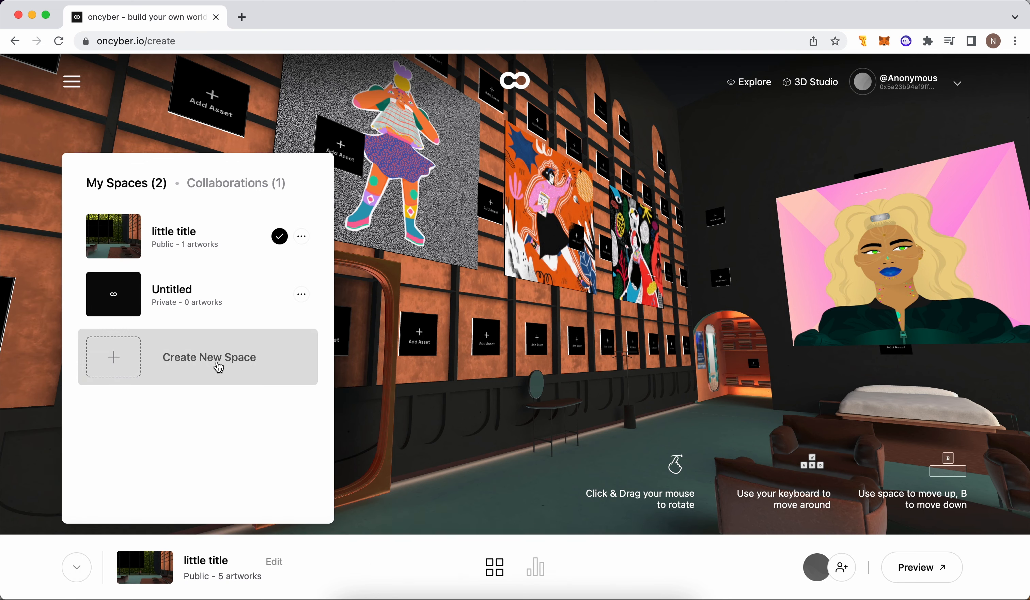
left_click(219, 366)
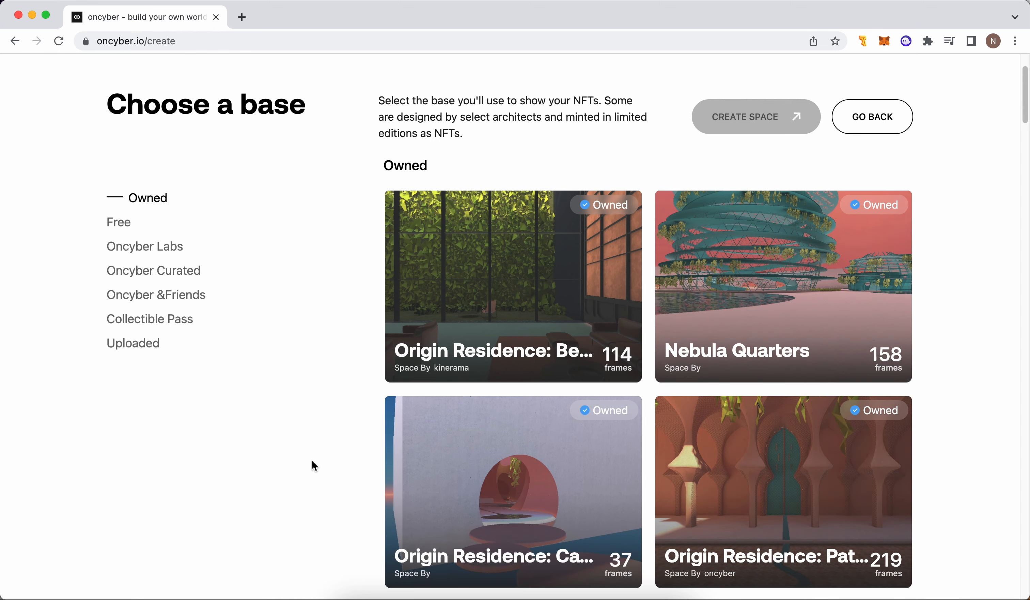
left_click(430, 493)
left_click(727, 118)
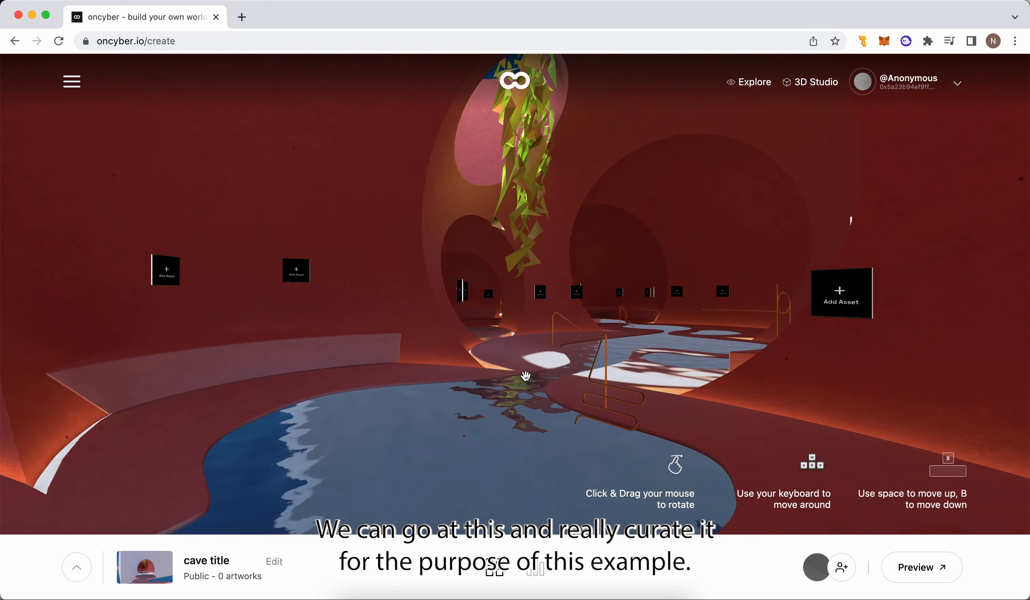
left_click_drag(526, 375, 469, 479)
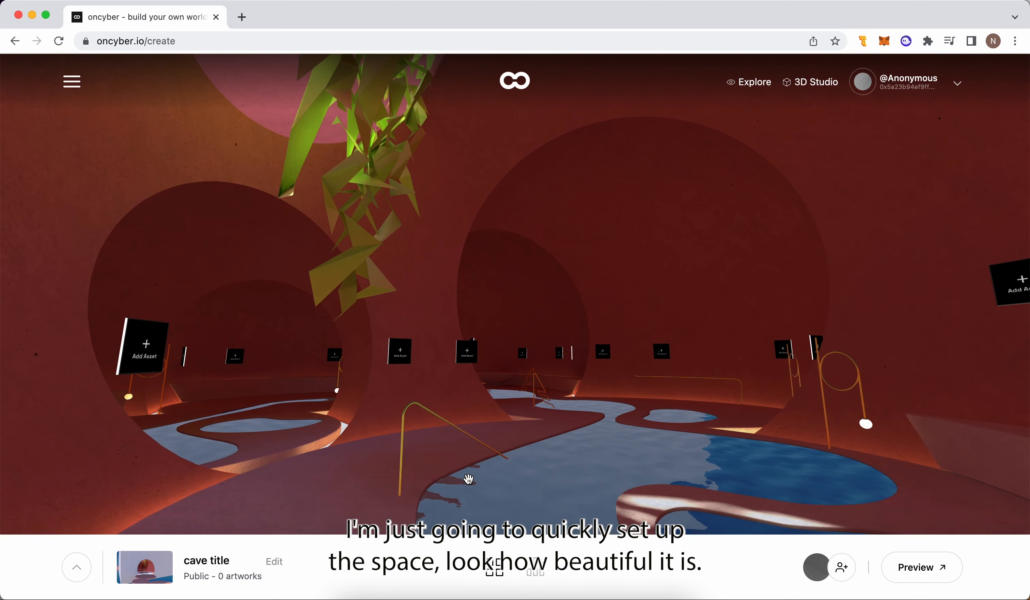
key("s")
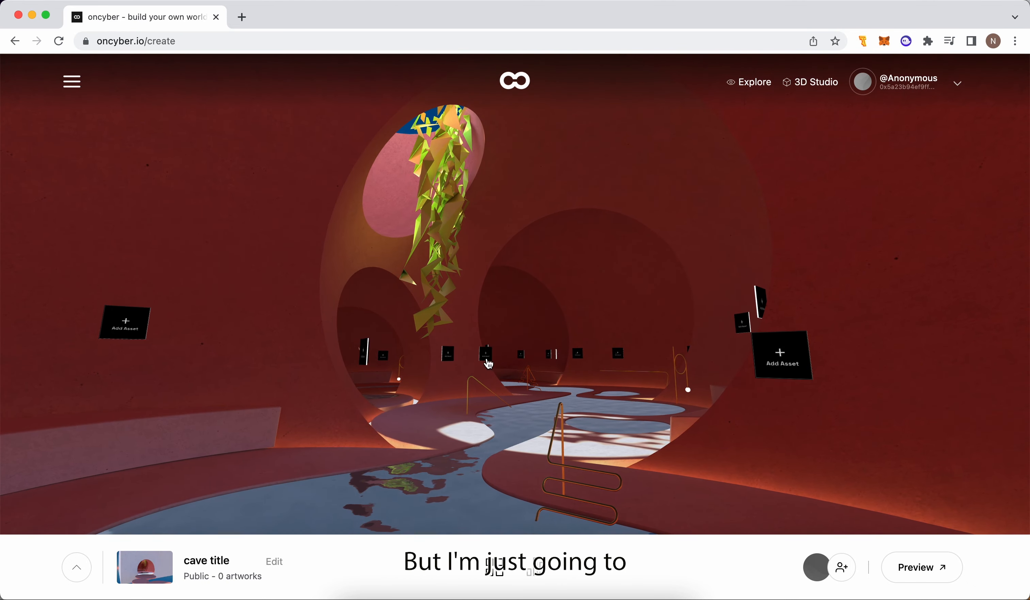
left_click(487, 353)
left_click(145, 158)
left_click(163, 248)
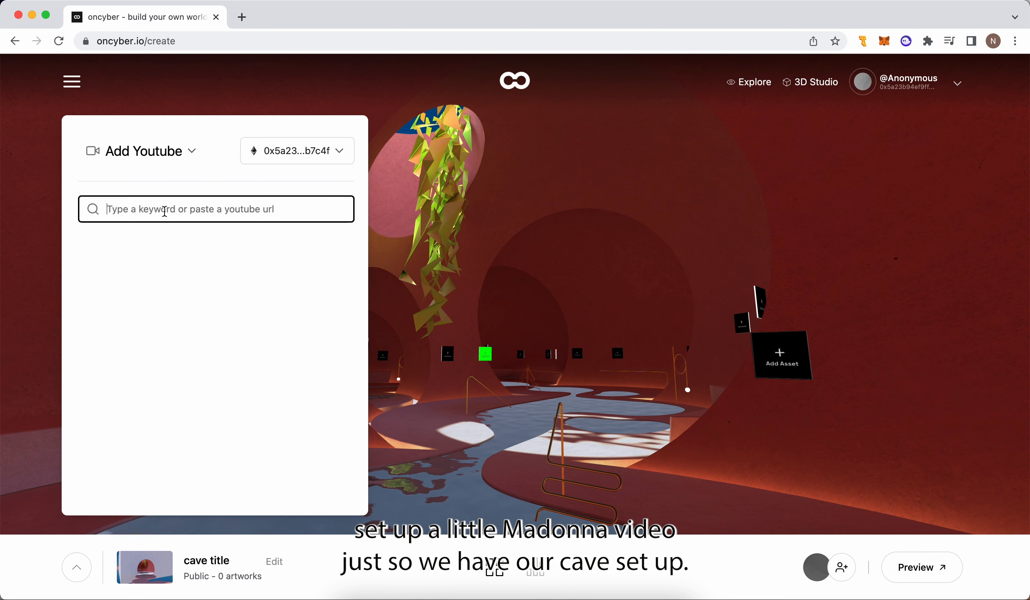
left_click(163, 207)
type("https://www.youtube.com/watch?v=EDwb9jOVRtU")
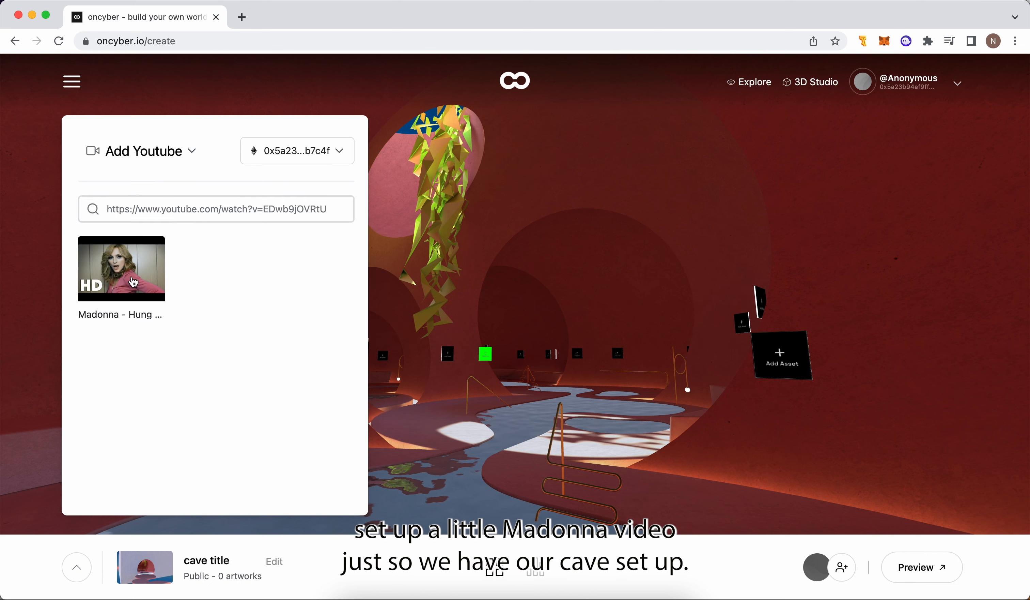
left_click(134, 280)
Move the Madonna video into the large round arch with y rotation -18 and height y 8.0613, and enlarge it to size 529
left_click_drag(538, 357, 598, 357)
double_click(164, 403)
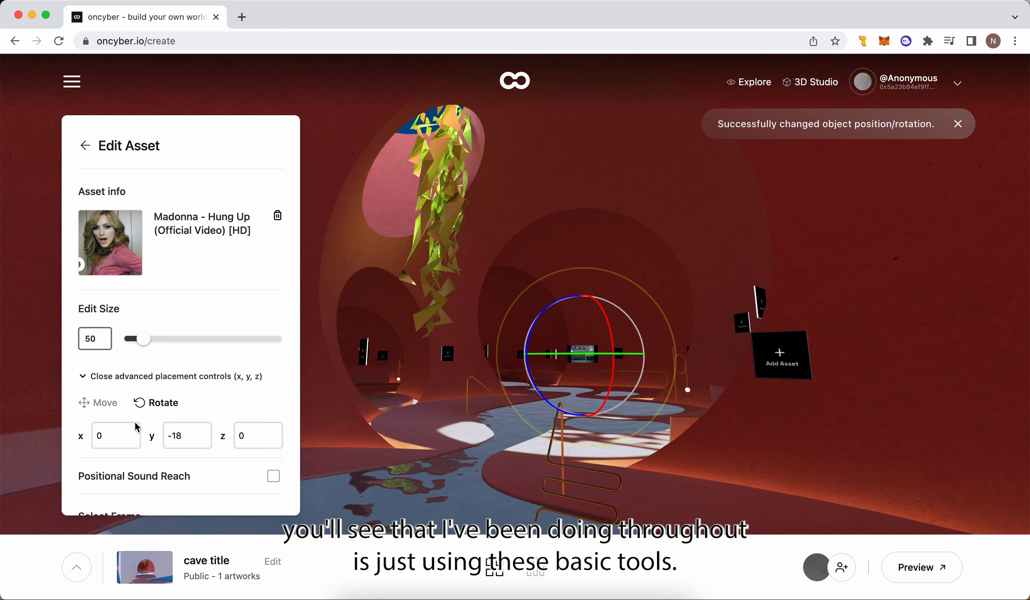
left_click(100, 402)
left_click_drag(585, 284, 585, 273)
left_click_drag(183, 341, 254, 340)
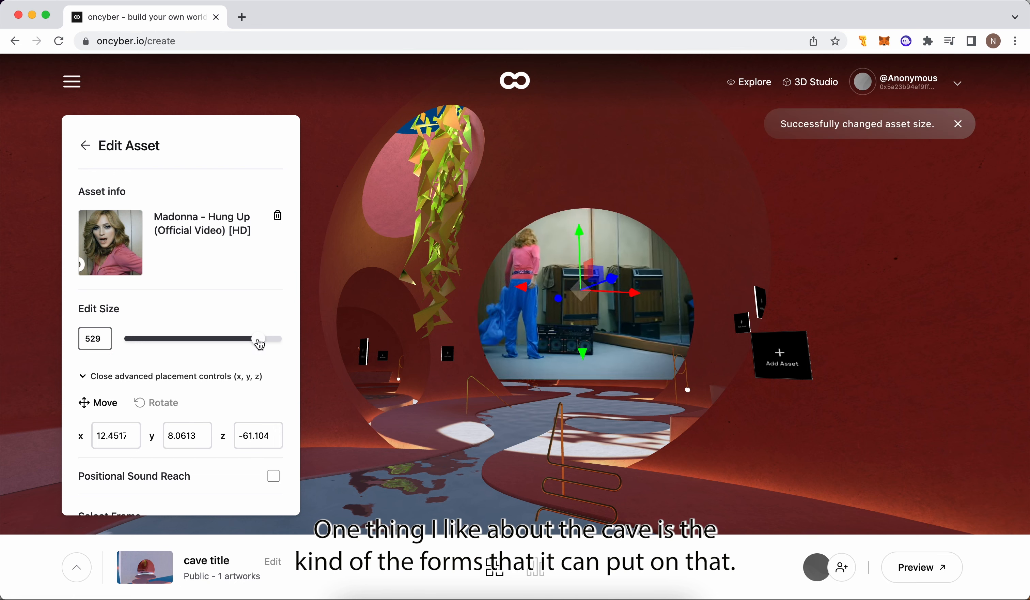
Lower the Madonna video to y 7.281 and shift it in the arch to about z -59.8
left_click_drag(580, 257, 580, 265)
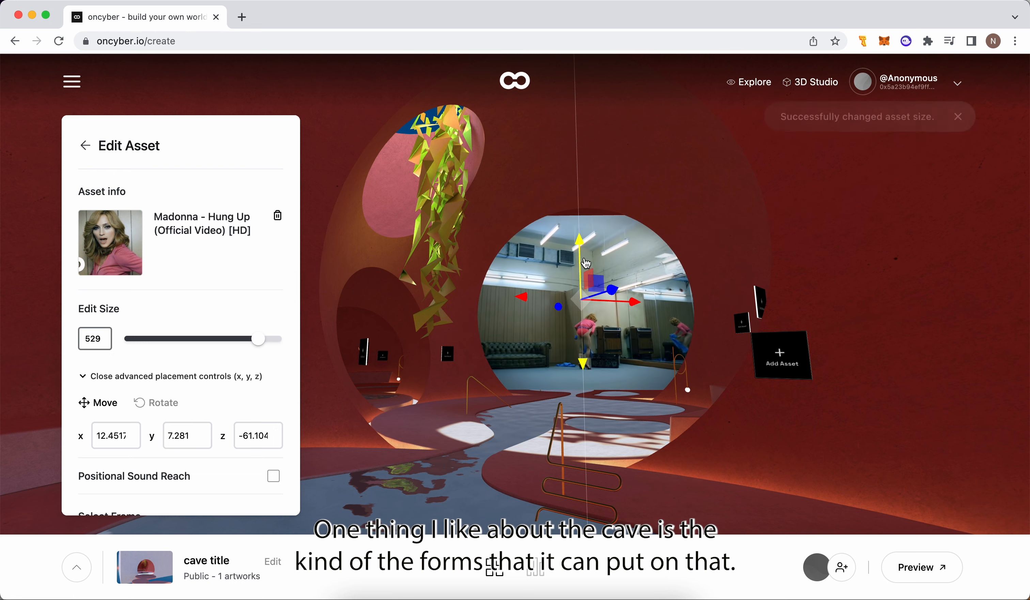
left_click_drag(633, 304, 641, 304)
left_click(602, 452)
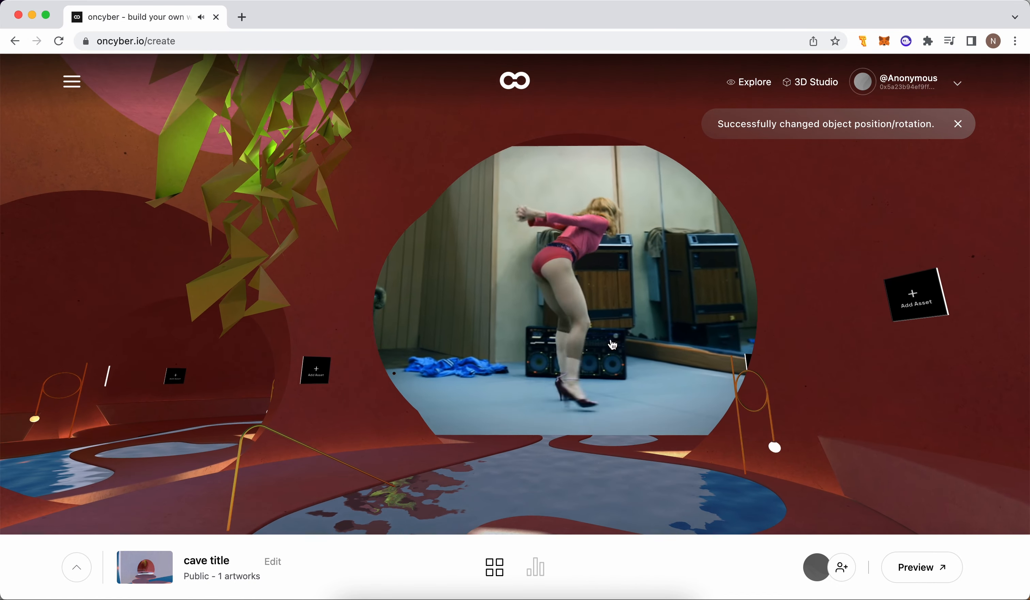
Enlarge the Madonna video to size 585, and refit it in the arch by setting its height to y 7.2868 and adjusting its depth
left_click(573, 208)
left_click_drag(572, 209, 572, 209)
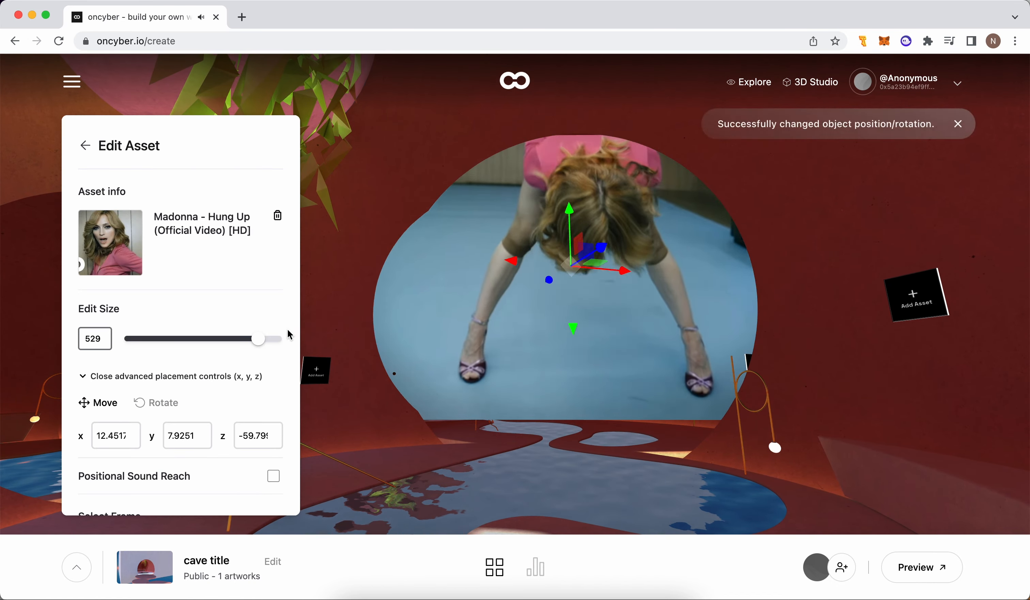
left_click_drag(259, 339, 271, 339)
left_click_drag(580, 212, 577, 227)
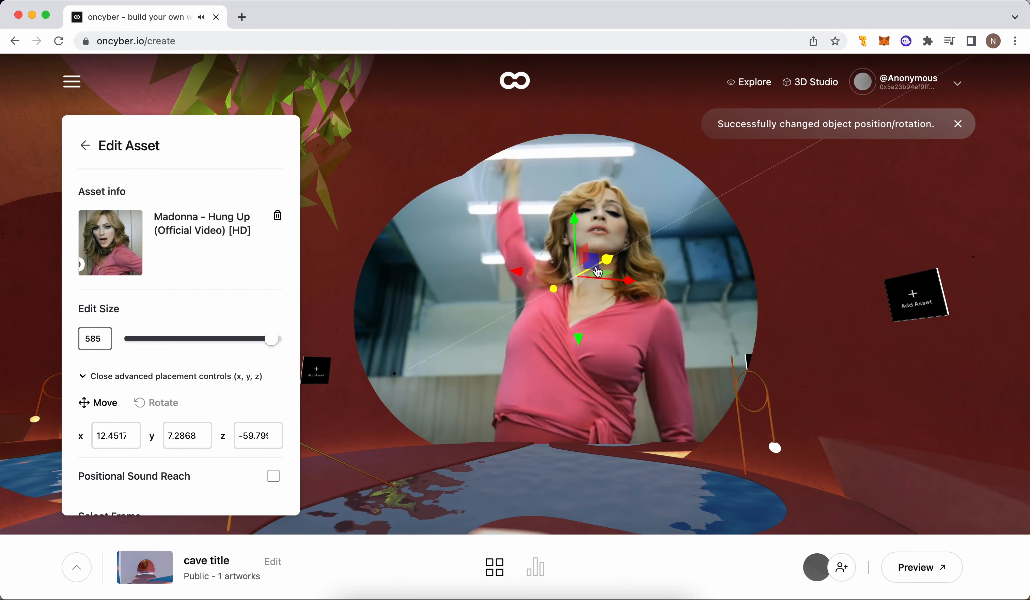
left_click_drag(600, 272, 586, 275)
left_click(591, 485)
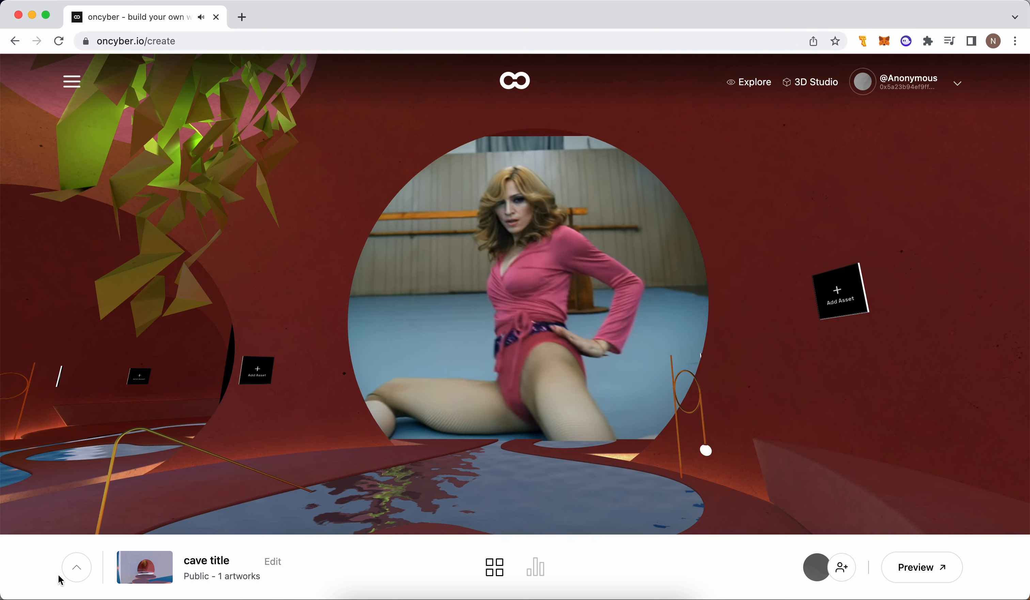
Create another new space from the Nebula Quarters base
left_click(76, 571)
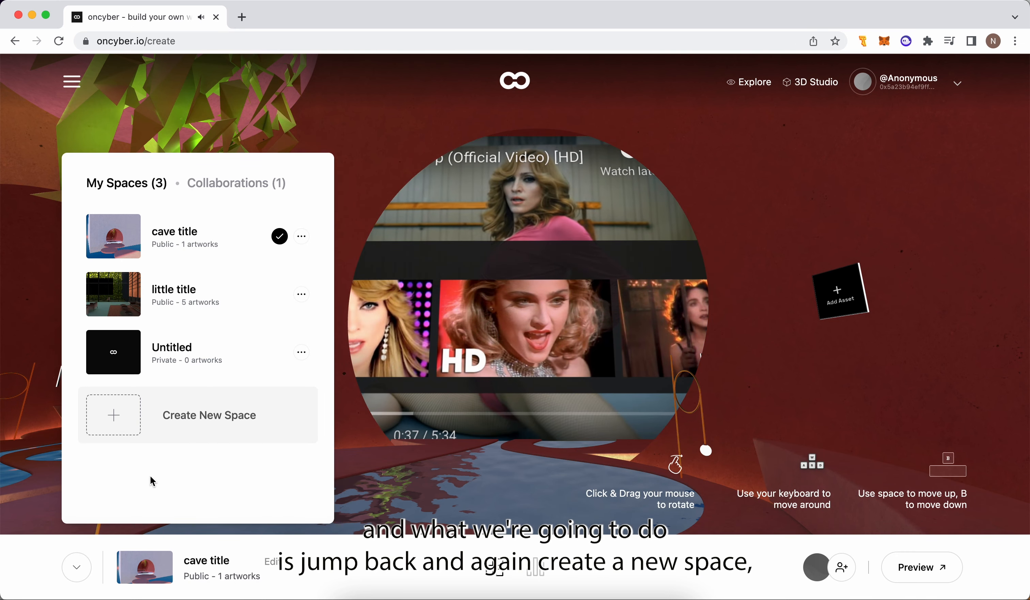
left_click(212, 418)
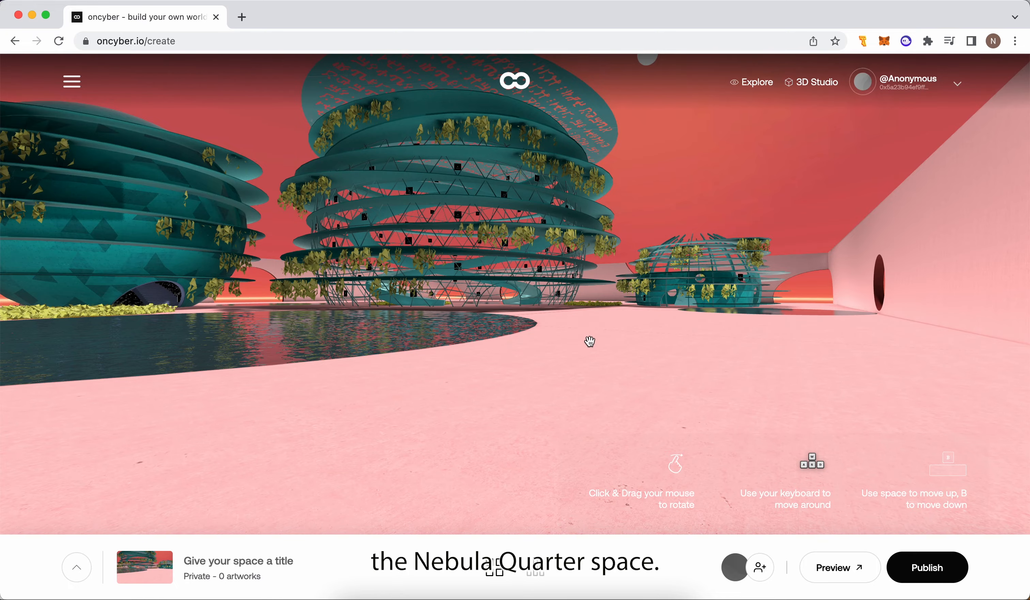
Place the WoWG #17176 NFT on the wall above the bed in the small dome, with size 215 and height y 10.3901
key("w")
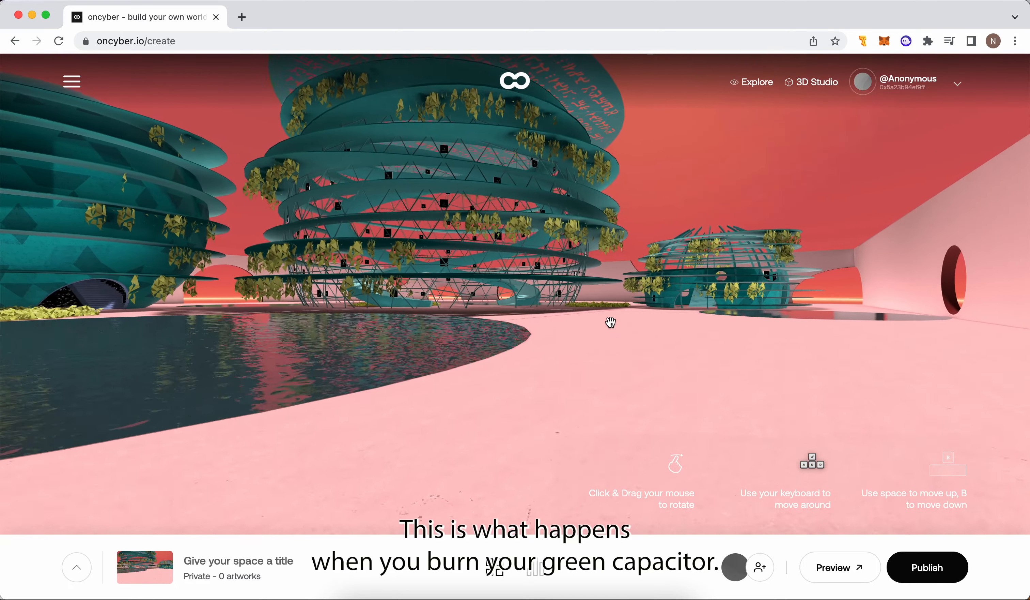
key("w")
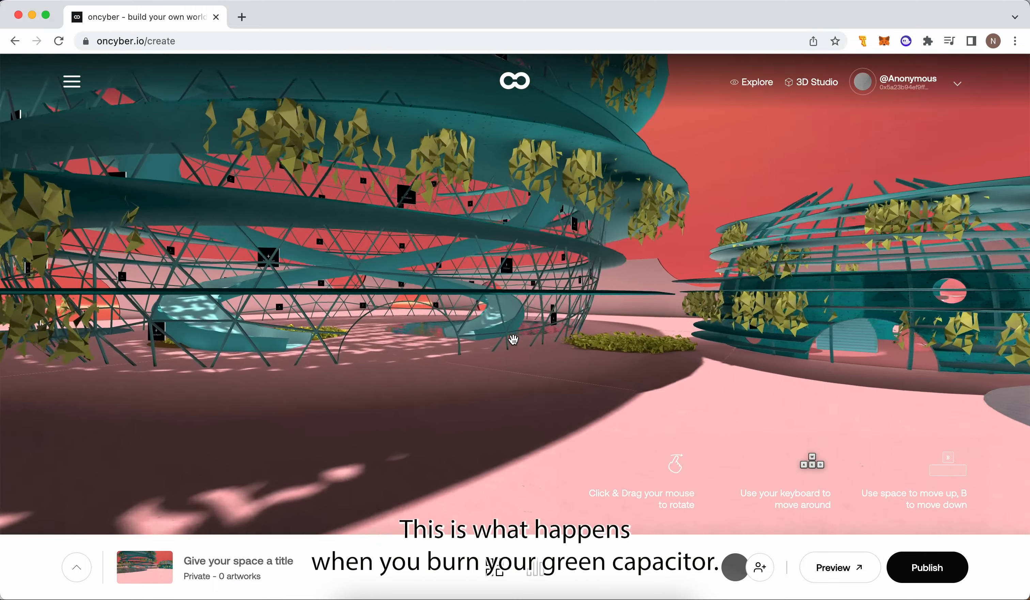
key("w")
left_click_drag(513, 340, 425, 338)
key("w")
left_click(425, 336)
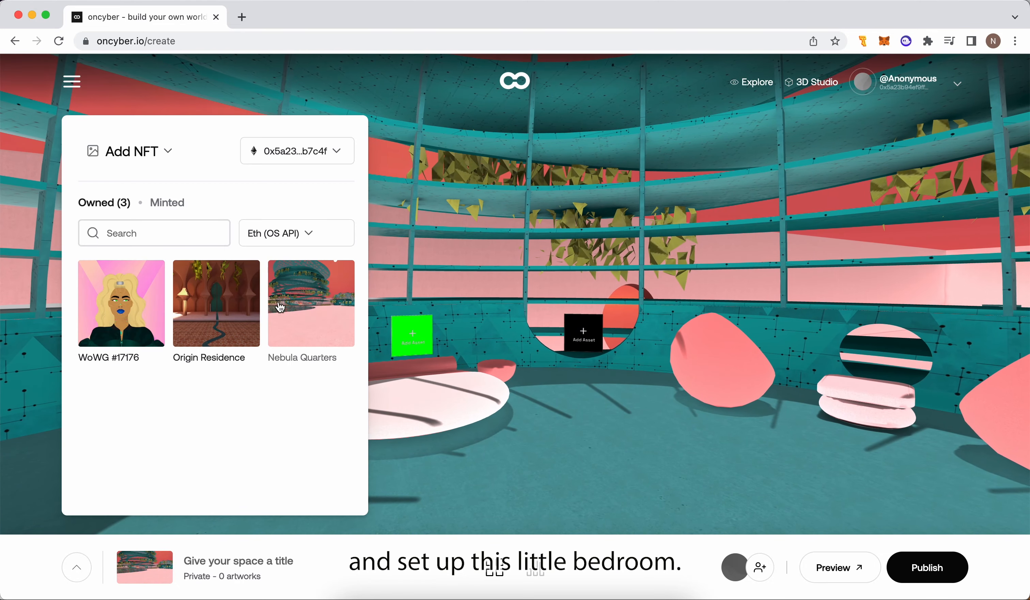
left_click(121, 302)
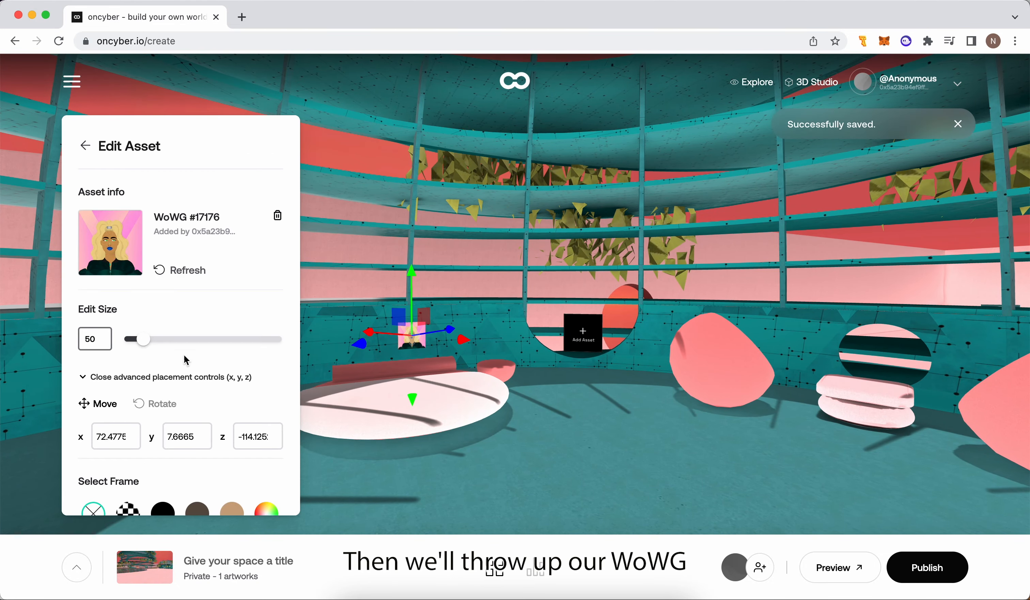
left_click_drag(432, 264, 432, 243)
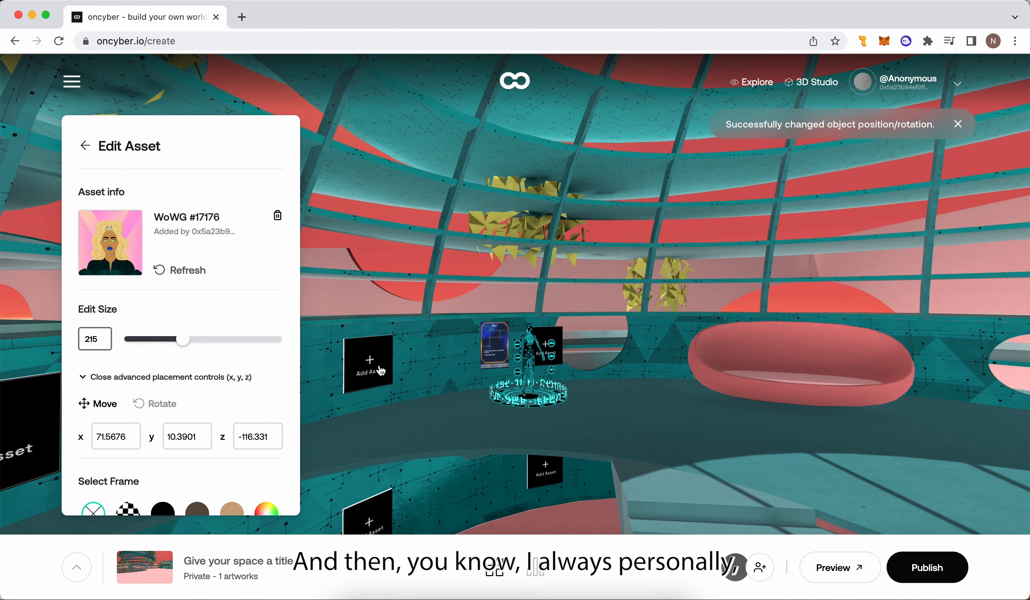
left_click(381, 370)
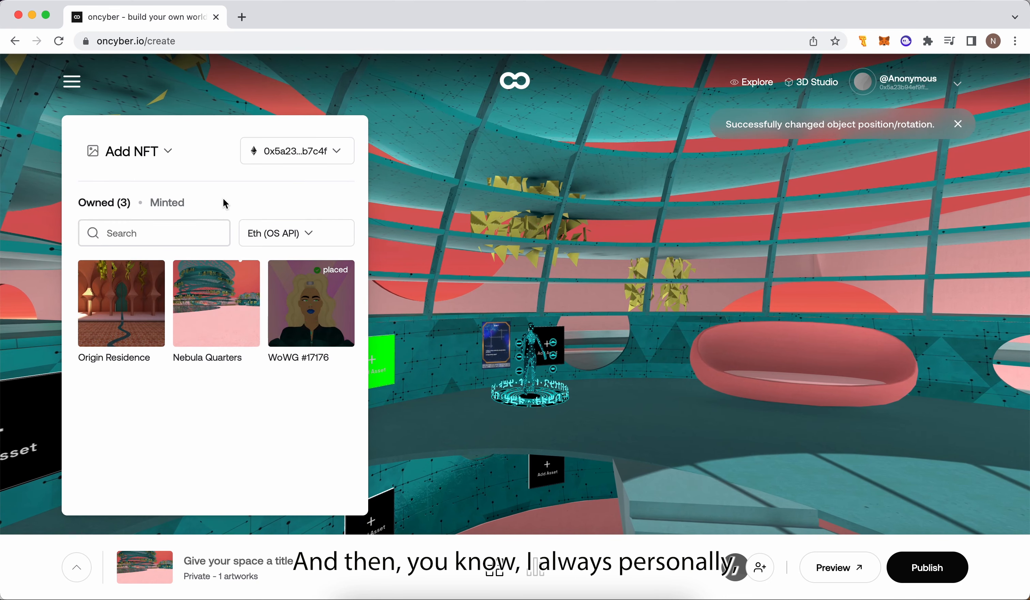
left_click(173, 153)
left_click(169, 245)
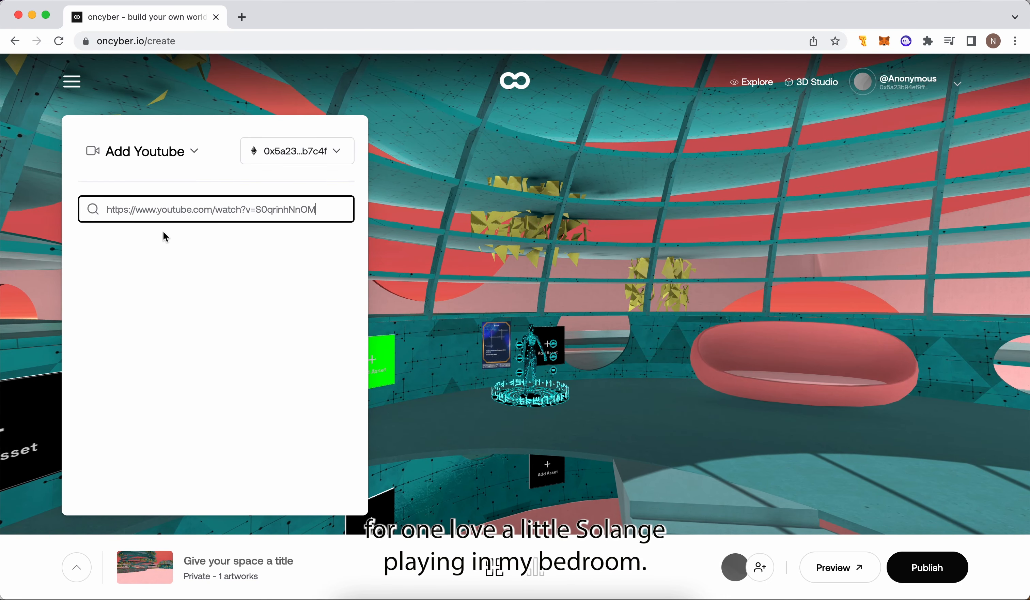
left_click(122, 263)
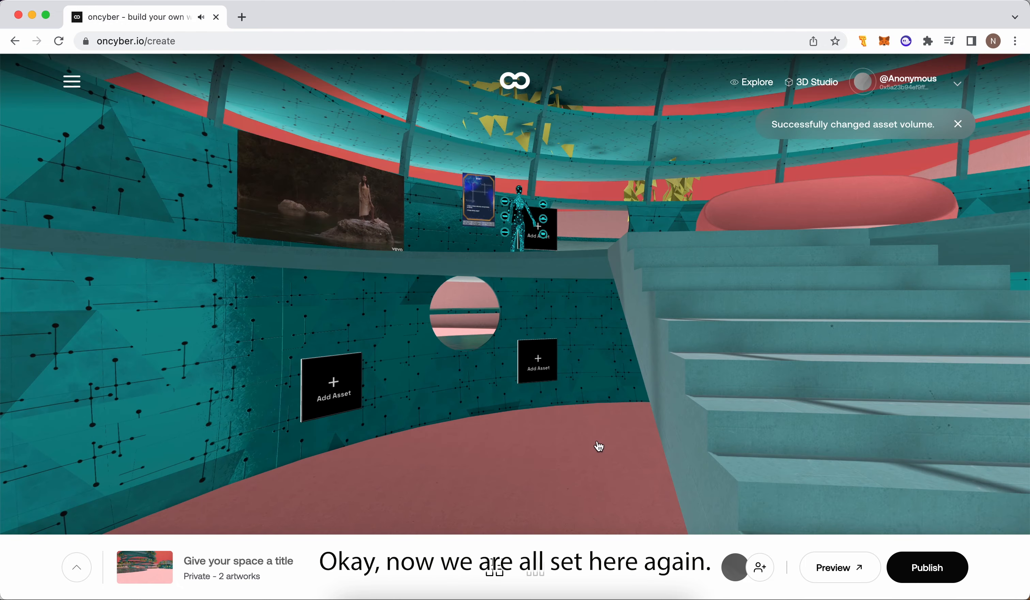
Look over the staircase area and the large central dome with its empty gallery frames
left_click_drag(599, 446, 533, 441)
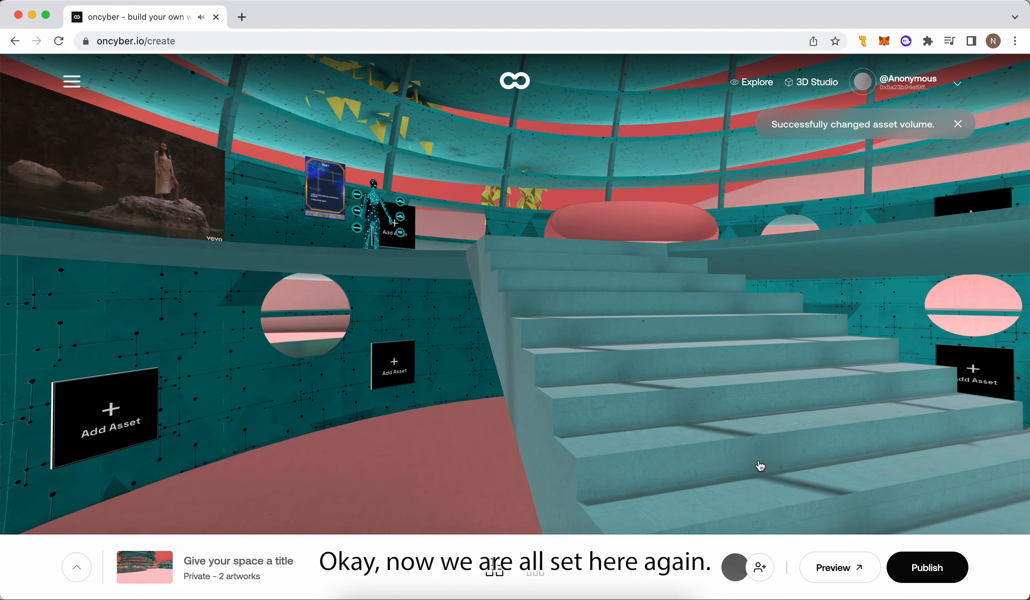
left_click_drag(759, 468, 333, 398)
key("w")
left_click_drag(576, 387, 492, 394)
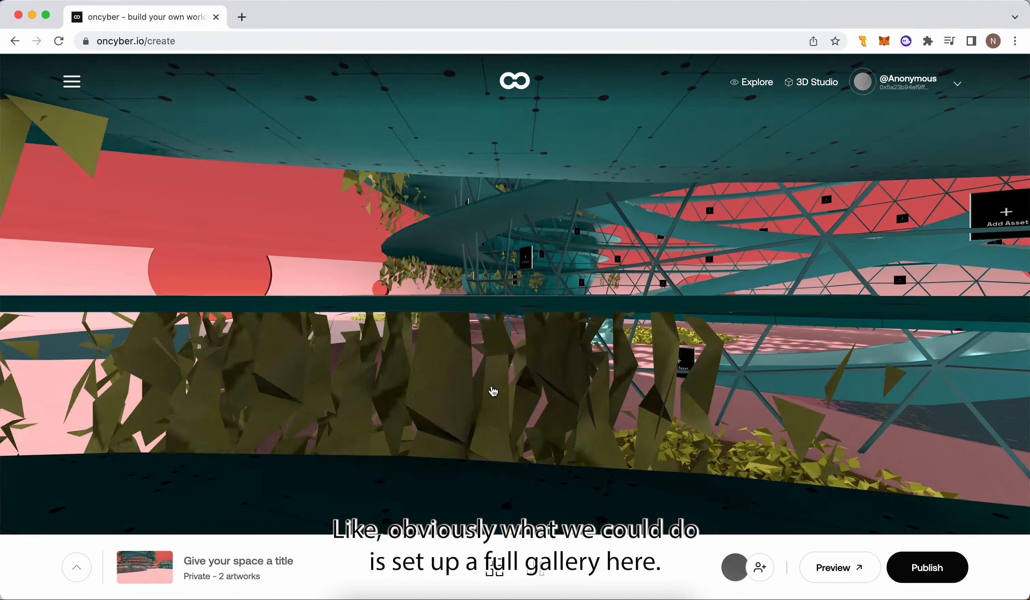
key("w")
left_click_drag(484, 356, 430, 366)
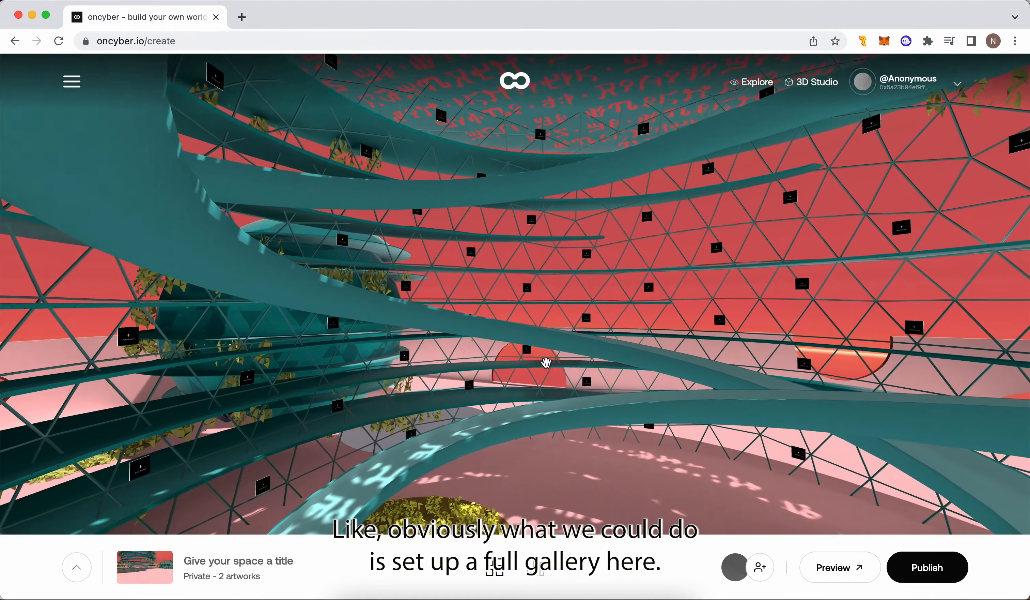
left_click_drag(545, 361, 385, 361)
left_click_drag(462, 367, 370, 338)
left_click_drag(494, 342, 407, 332)
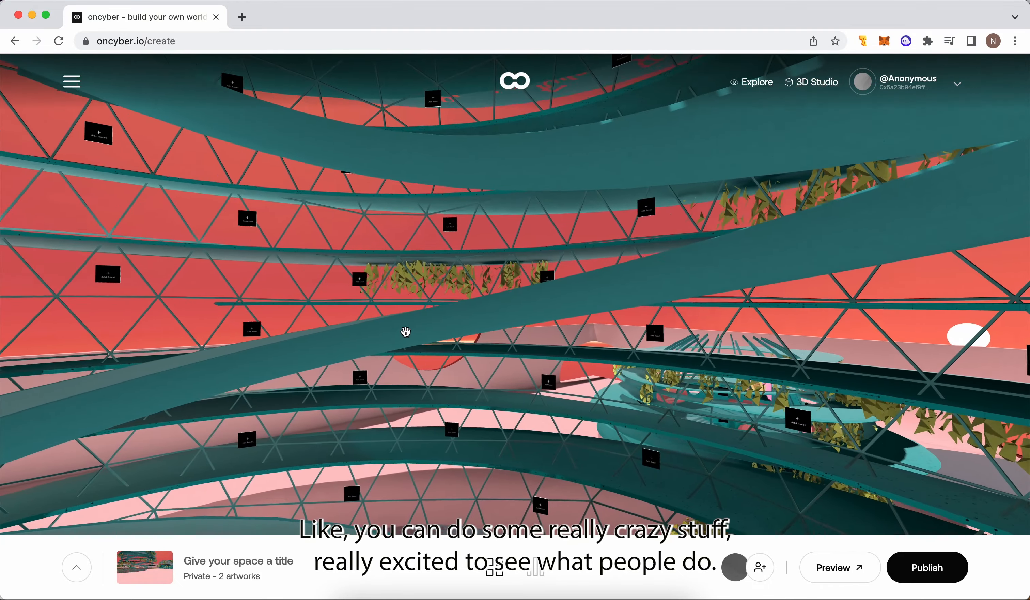
key("s")
Title the Nebula Quarters space "WoWG Demo Space" in its space details
left_click(238, 560)
left_click(186, 235)
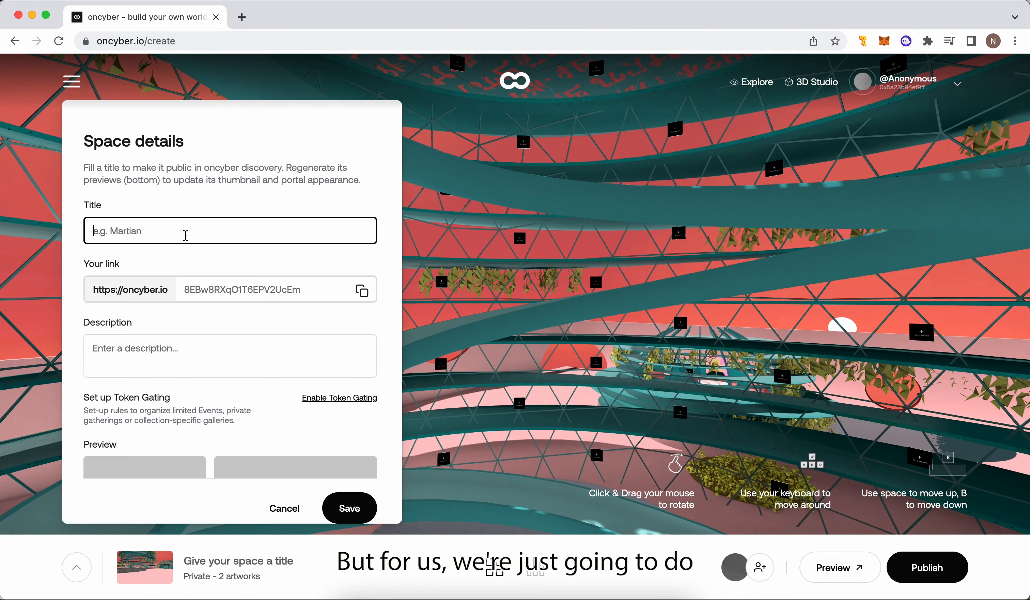
type("WoW")
type("G")
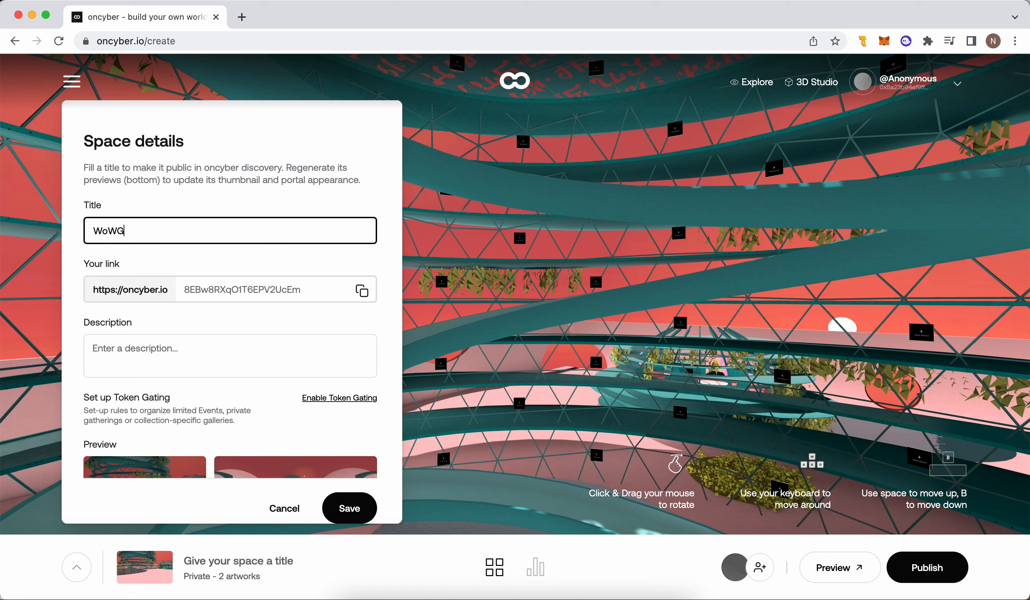
type(" Demo Space")
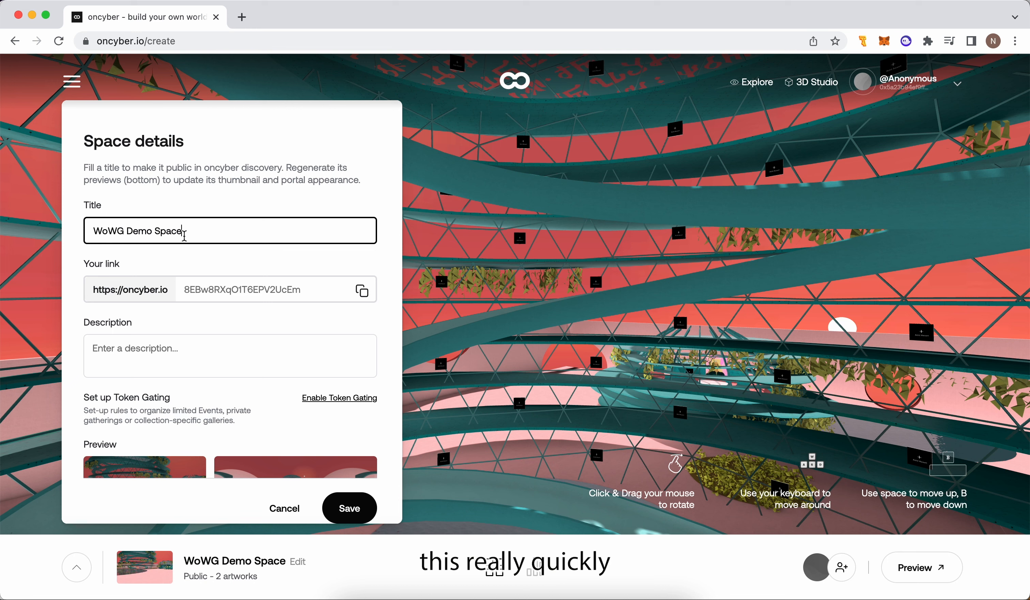
Set the space's link ending to wowgdemospace, save the space details and close them
key("super+a")
left_click(245, 295)
key("super+a")
type("wowgdemo")
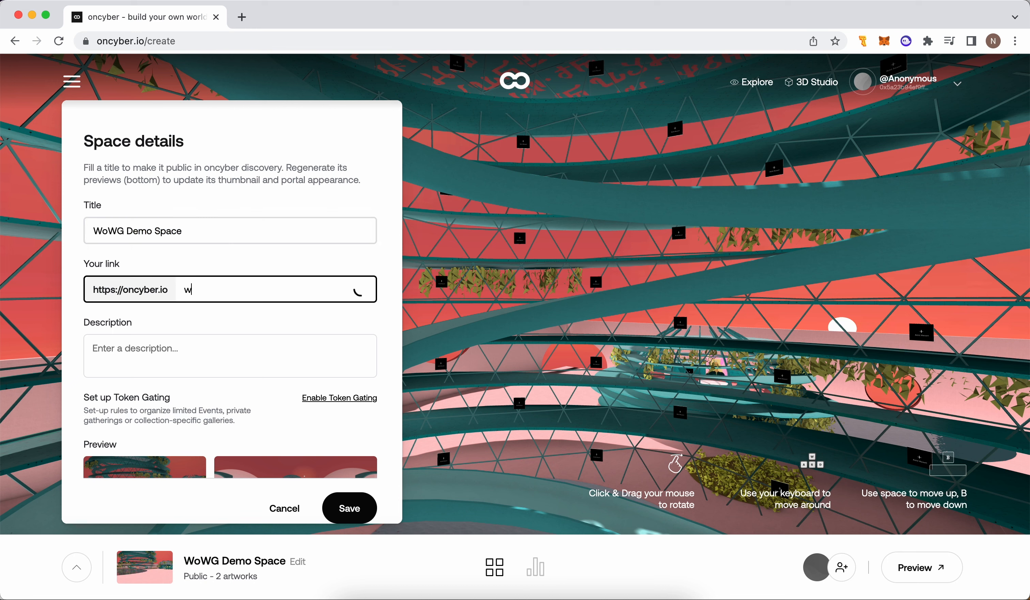
right_click(240, 292)
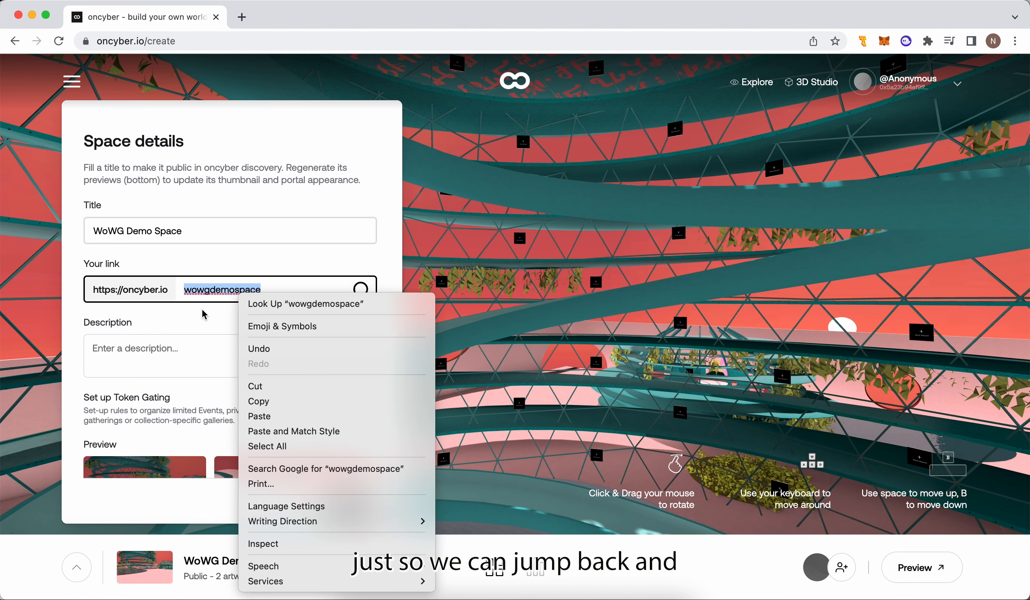
left_click(203, 315)
scroll(255, 378, "down", 3)
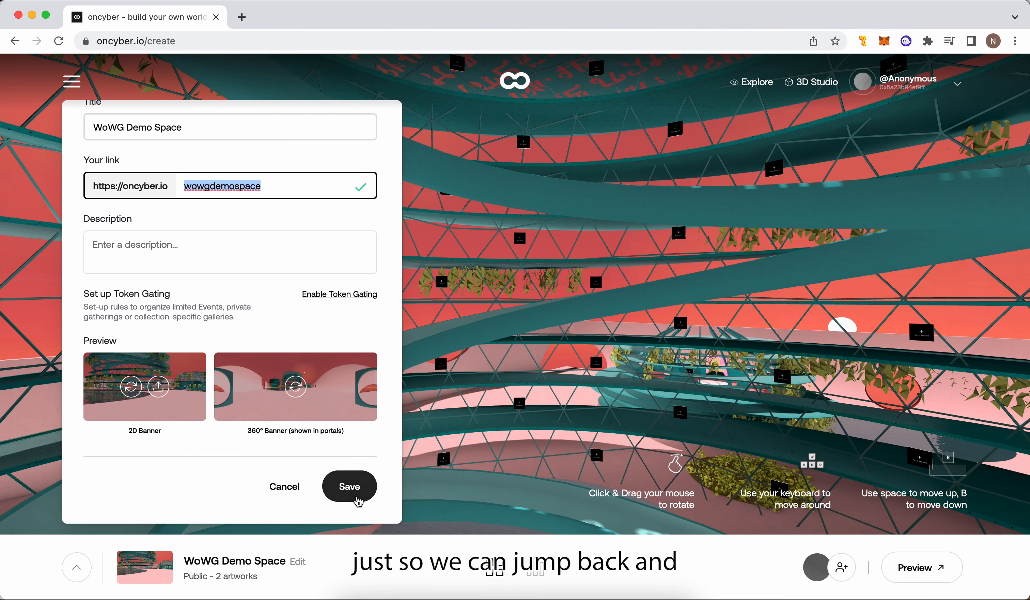
left_click(355, 493)
left_click(249, 488)
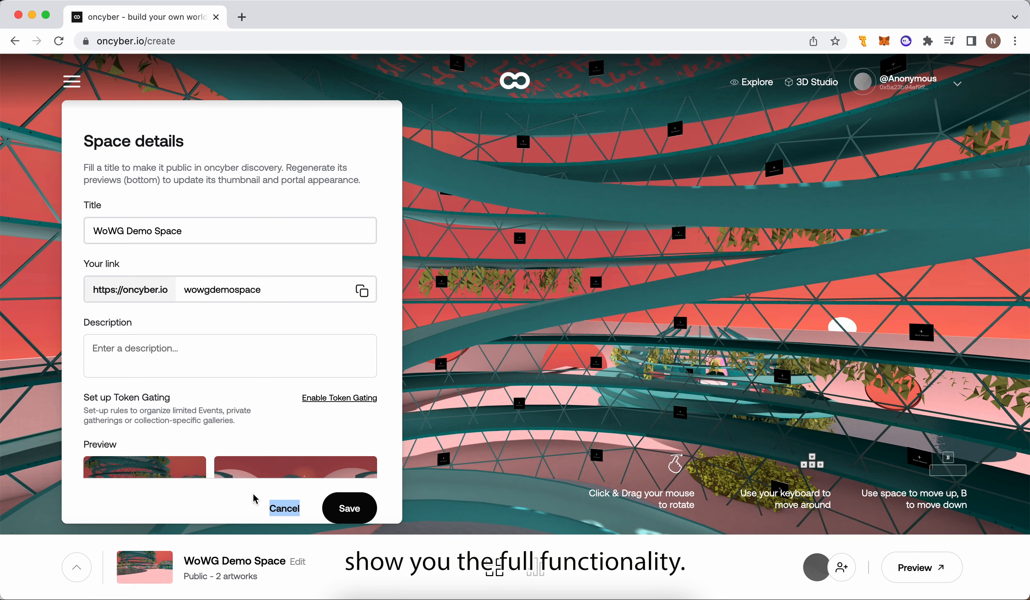
left_click(283, 505)
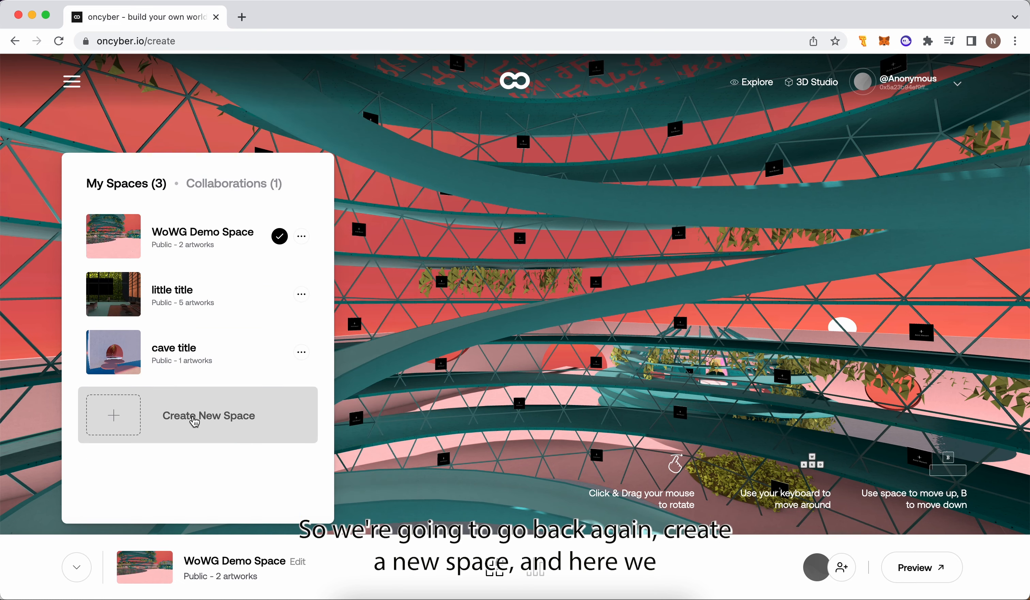
Create a new space from the owned Origin Residence patio base
left_click(195, 418)
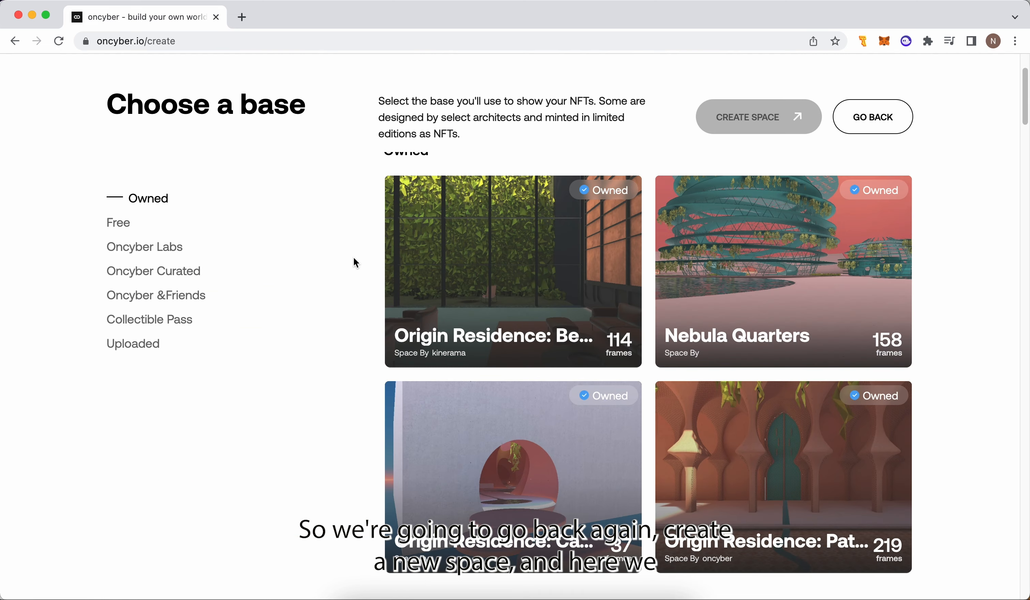
left_click(786, 123)
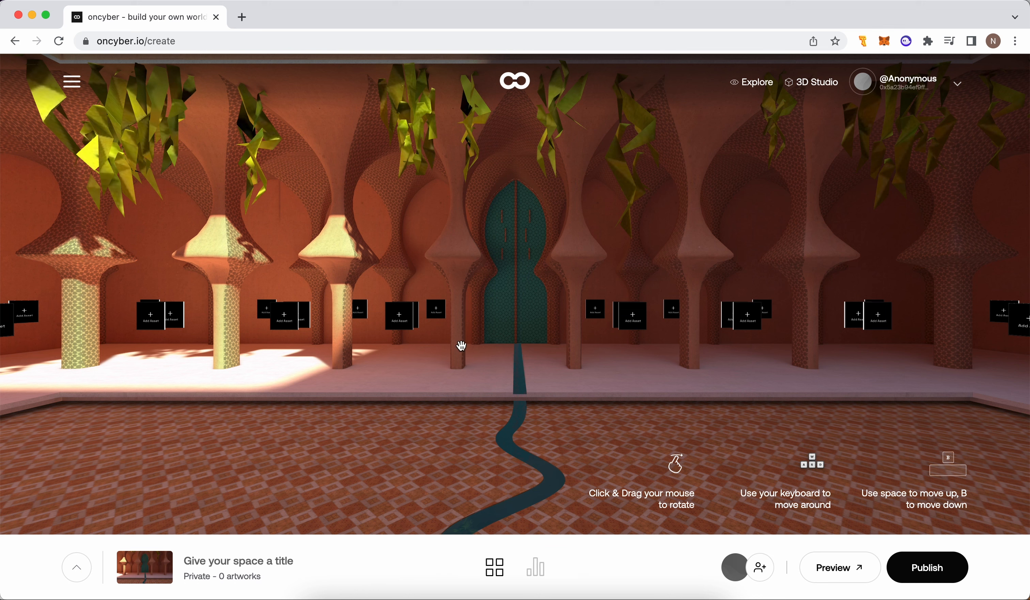
Connect the patio's first teal door as a portal to the "little title" space
left_click_drag(460, 344, 632, 368)
left_click(406, 305)
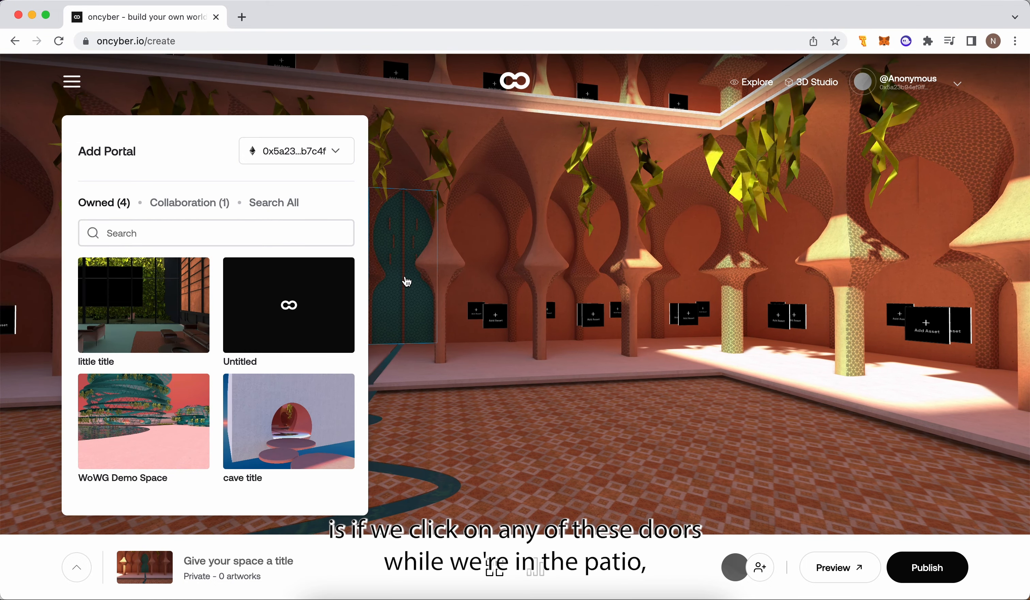
left_click(117, 312)
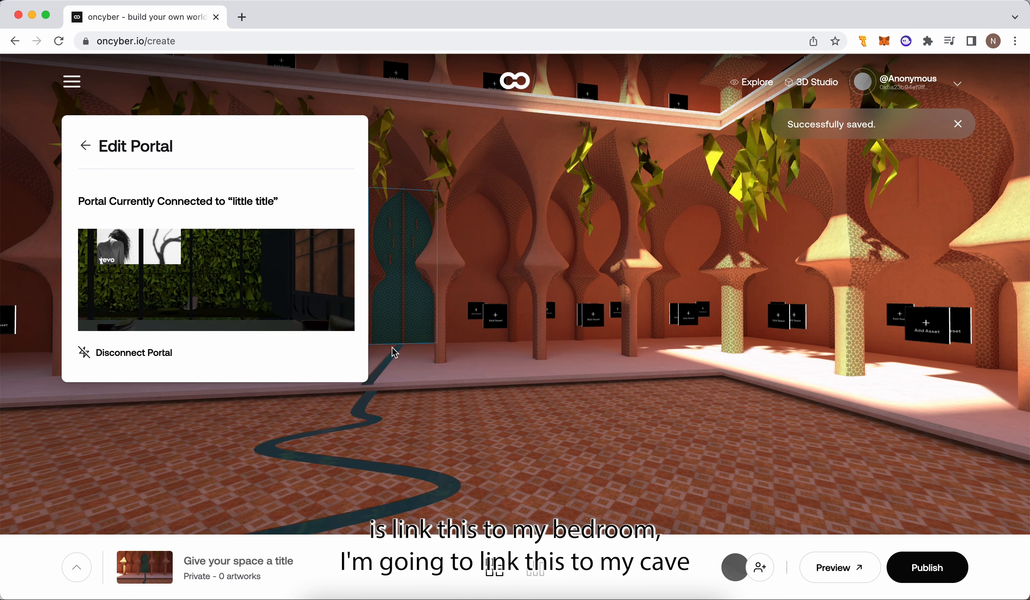
Connect another of the patio's teal doors as a portal to the "cave title" space
left_click_drag(676, 443, 354, 430)
left_click(457, 306)
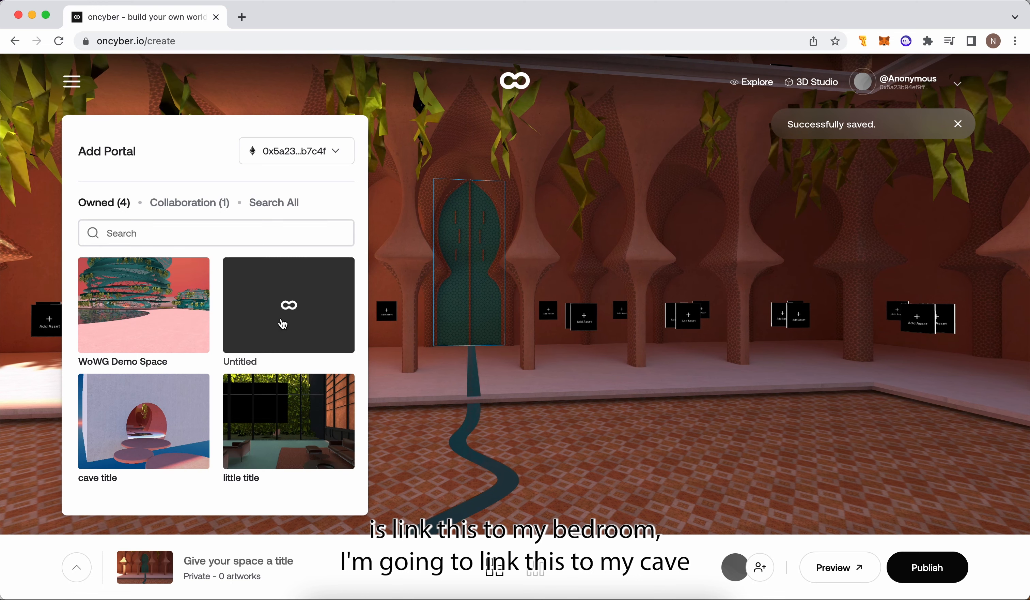
left_click(205, 465)
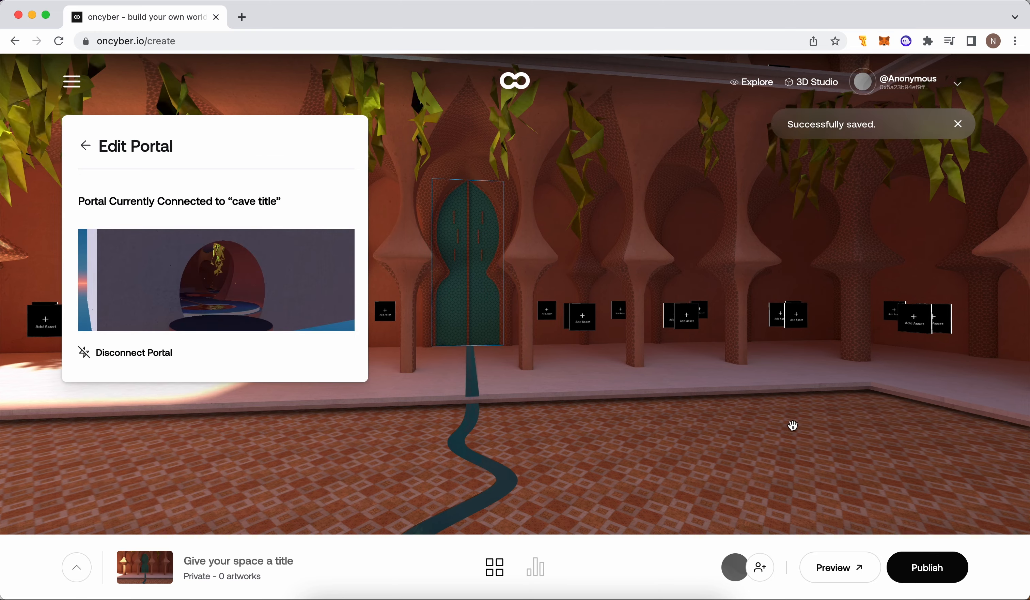
Connect a third teal door of the patio as a portal to WoWG Demo Space
left_click_drag(793, 426, 610, 450)
left_click(571, 321)
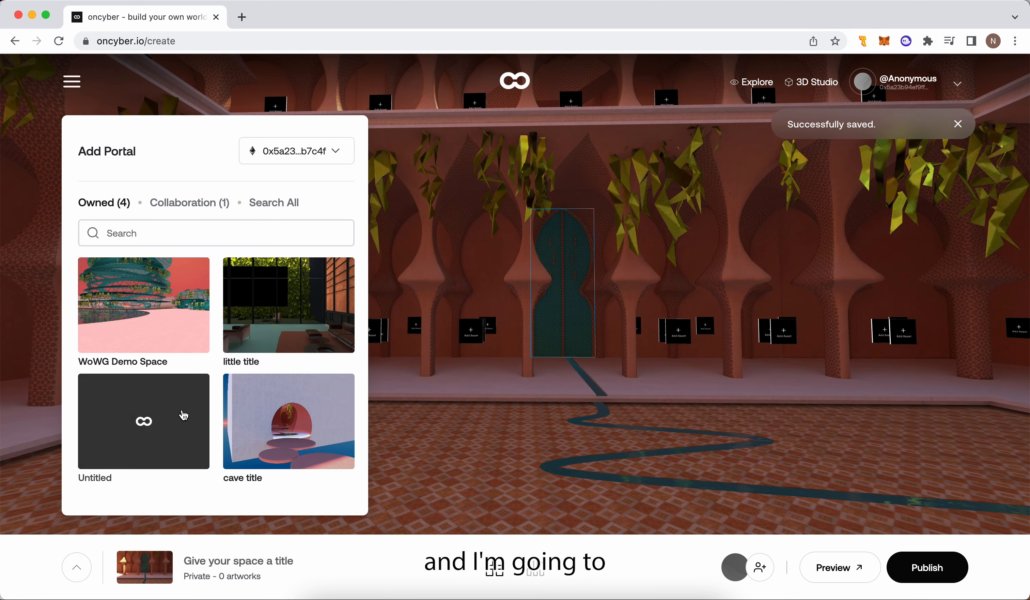
left_click(166, 326)
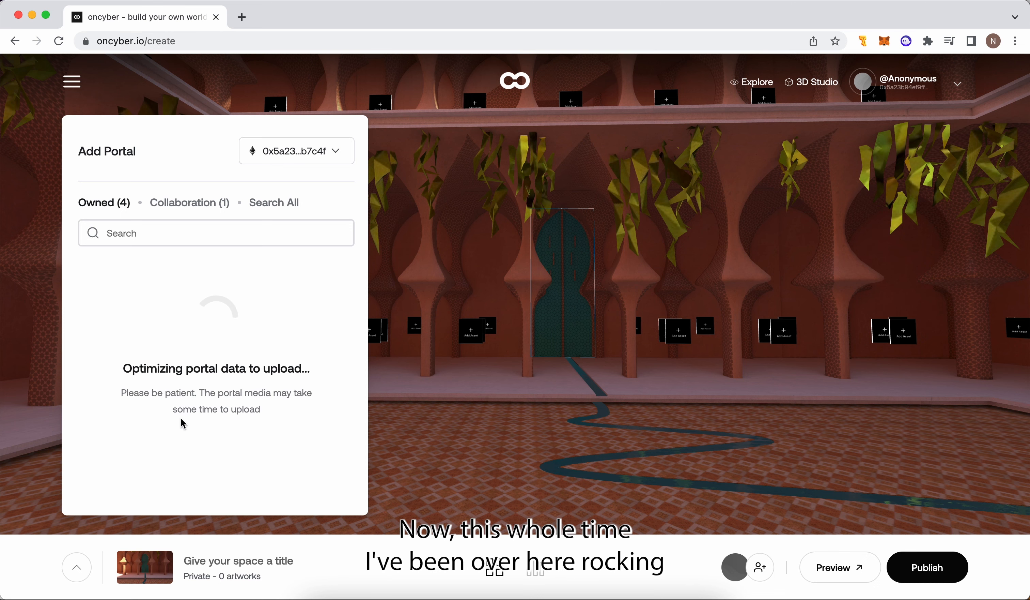
Edit the profile to use the WoWG NFT as avatar, enter the username, and save it
left_click(959, 87)
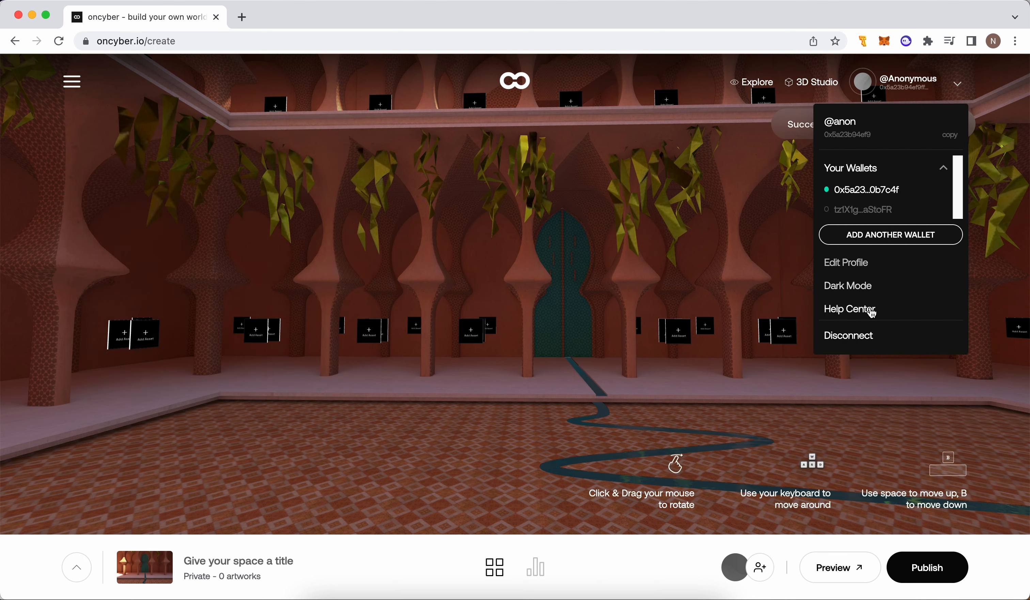
left_click(847, 263)
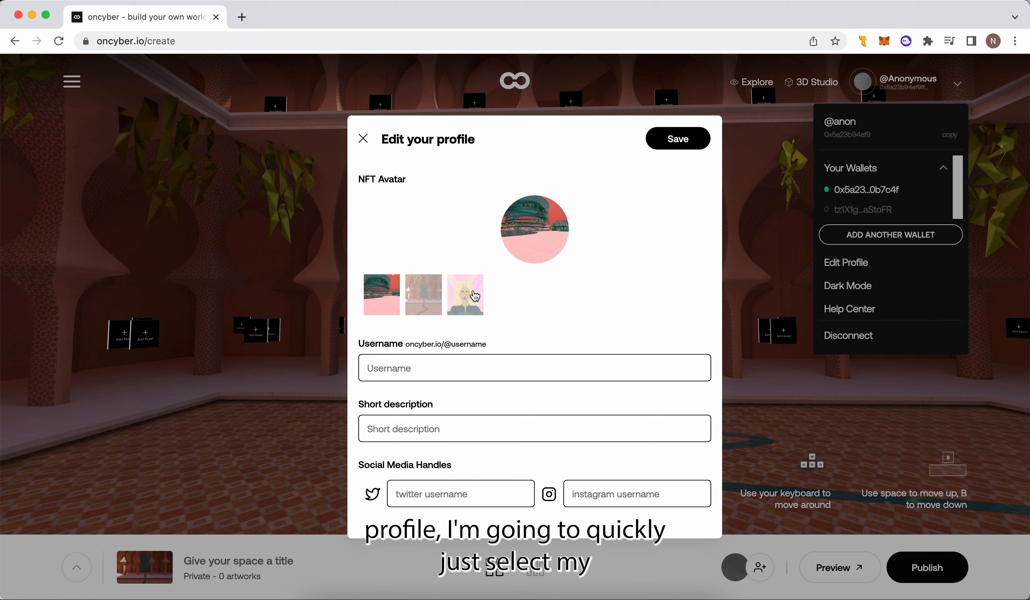
left_click(475, 295)
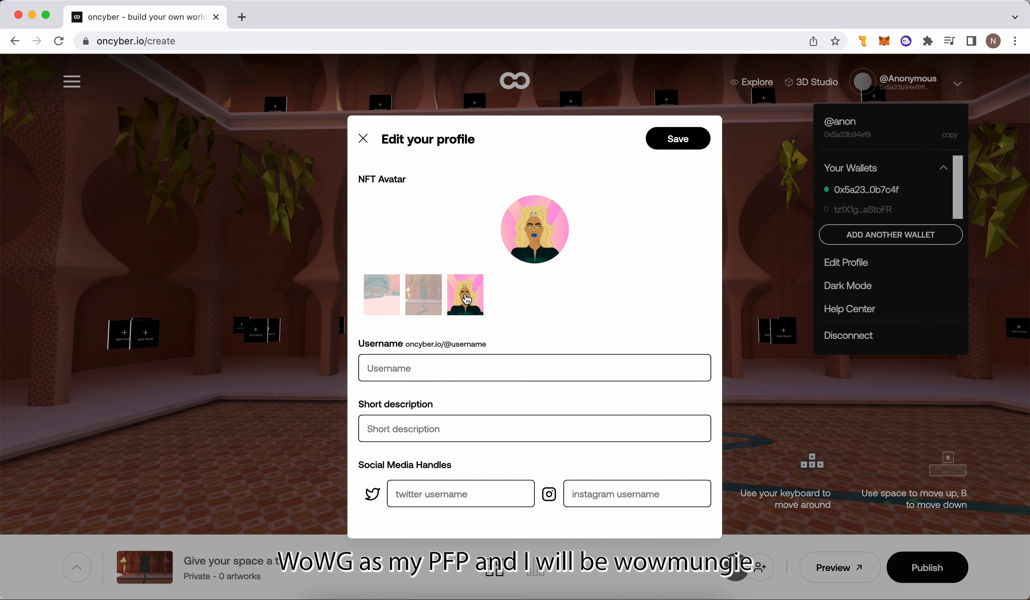
left_click(475, 369)
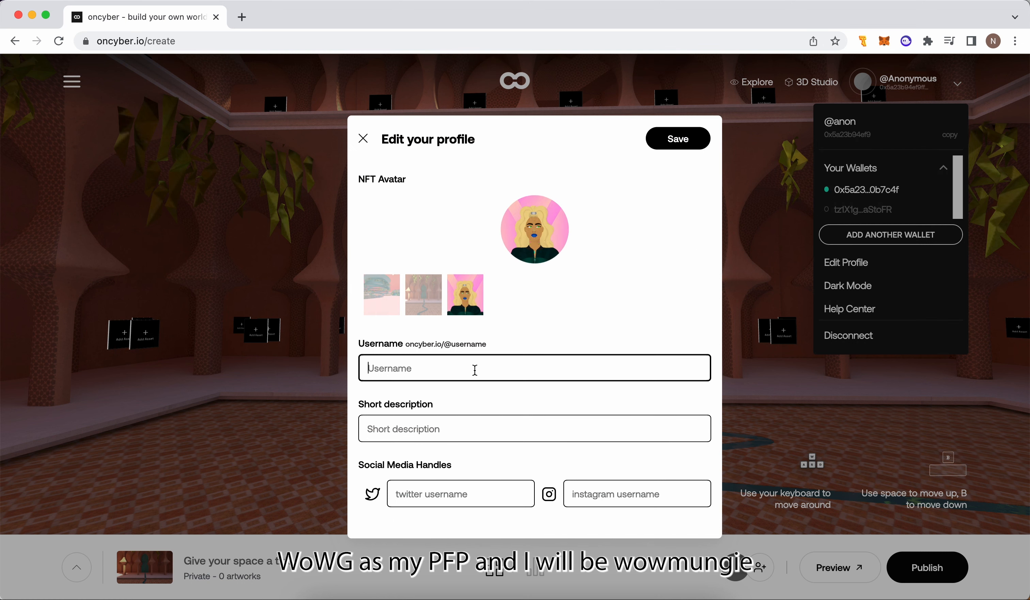
type("wow")
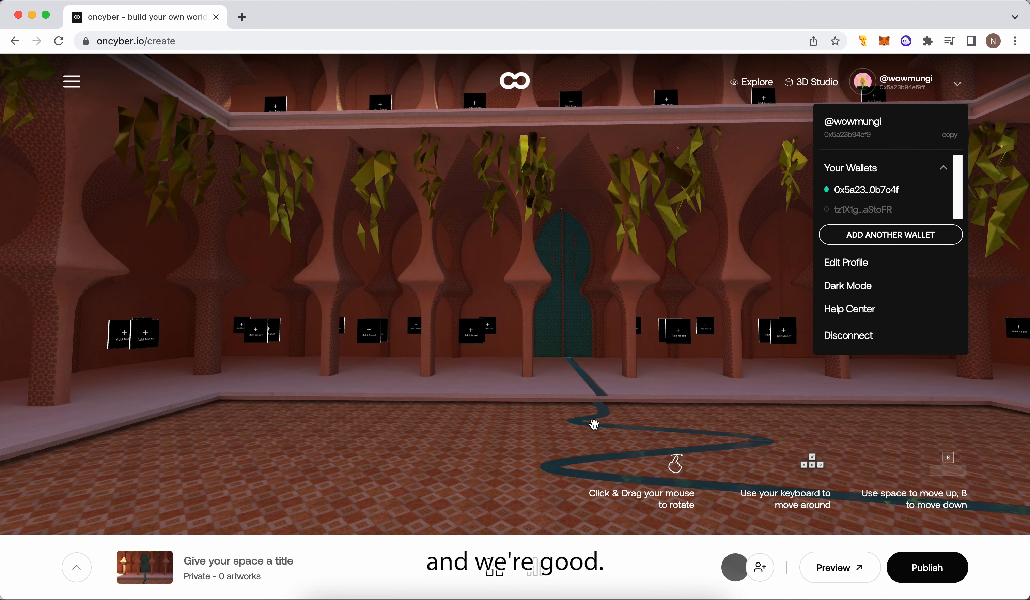
Title the patio space "shamWoW" in its space details and save it so that it is published
left_click_drag(585, 424, 564, 427)
left_click(273, 565)
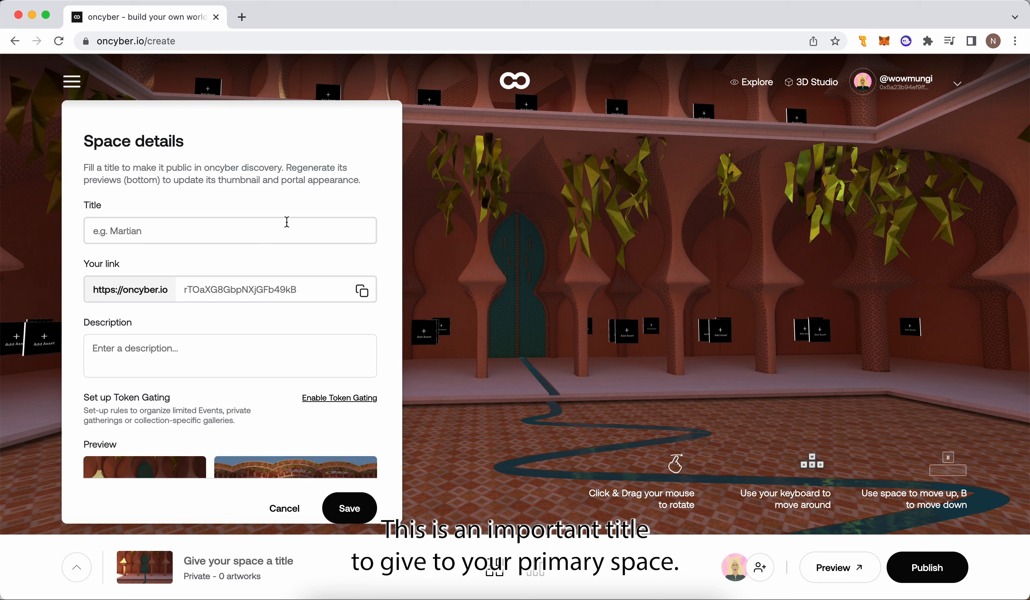
left_click(287, 235)
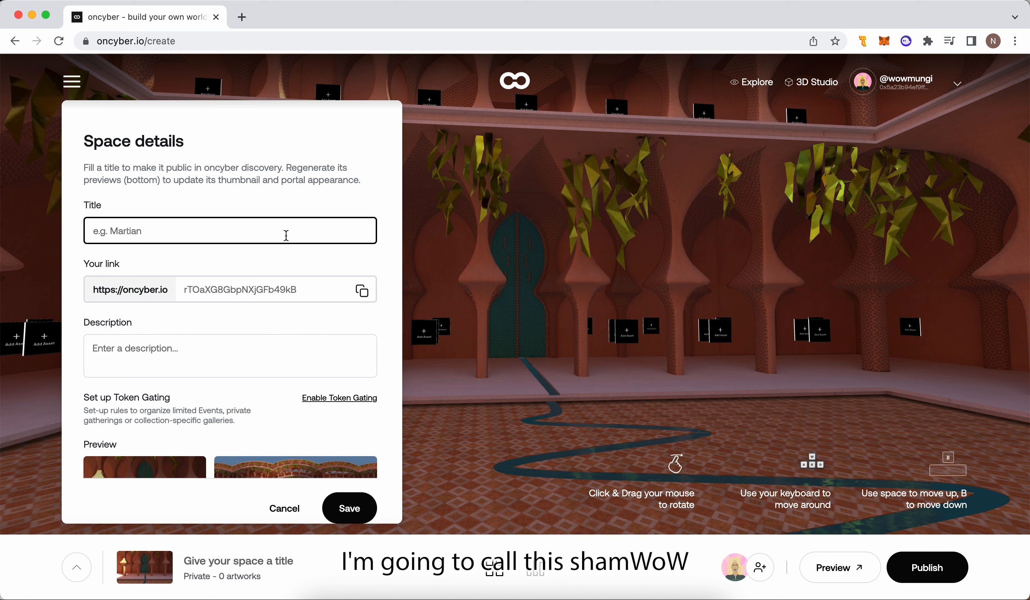
type("shamW")
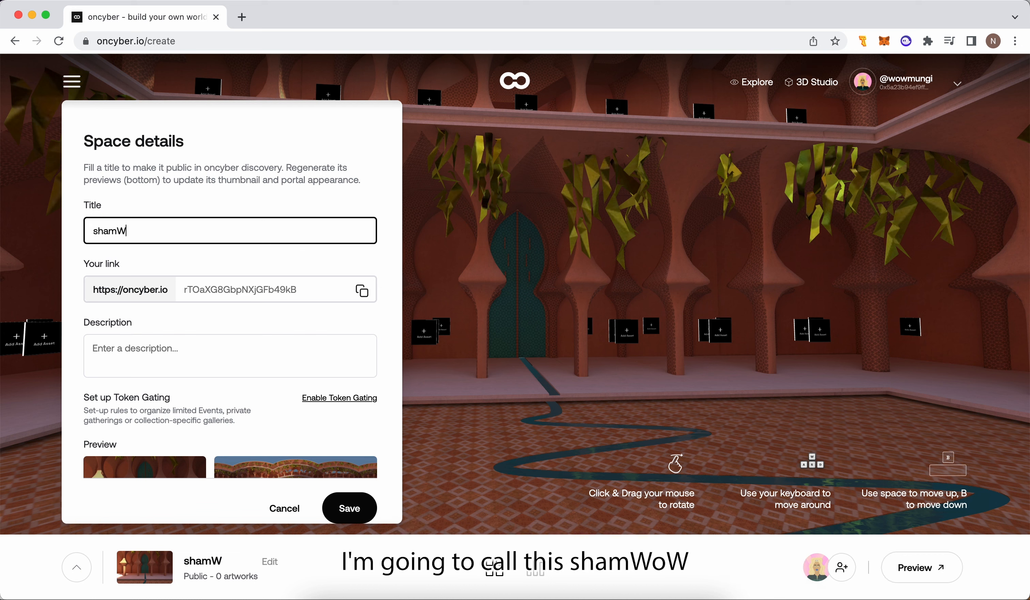
type("oW")
left_click(357, 510)
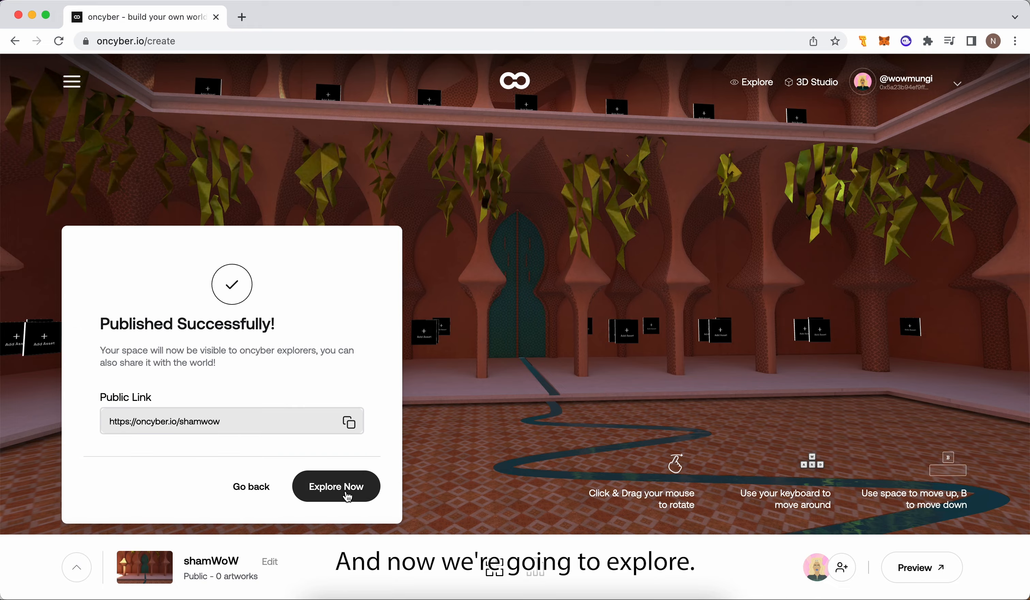
Enter the published shamWoW world, open the teal door portal to the bedroom and walk through it
left_click(346, 491)
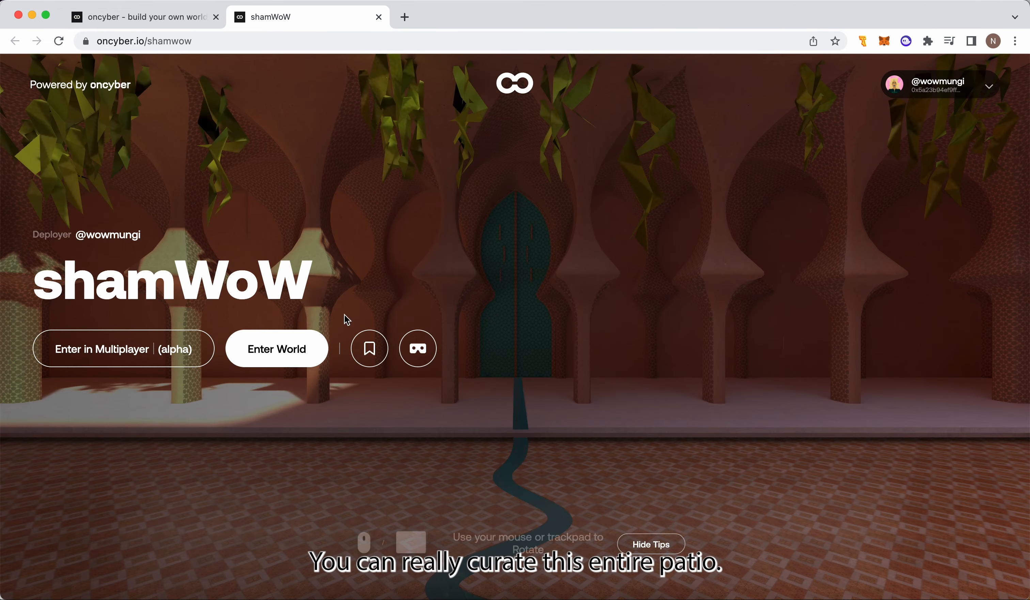
left_click(313, 346)
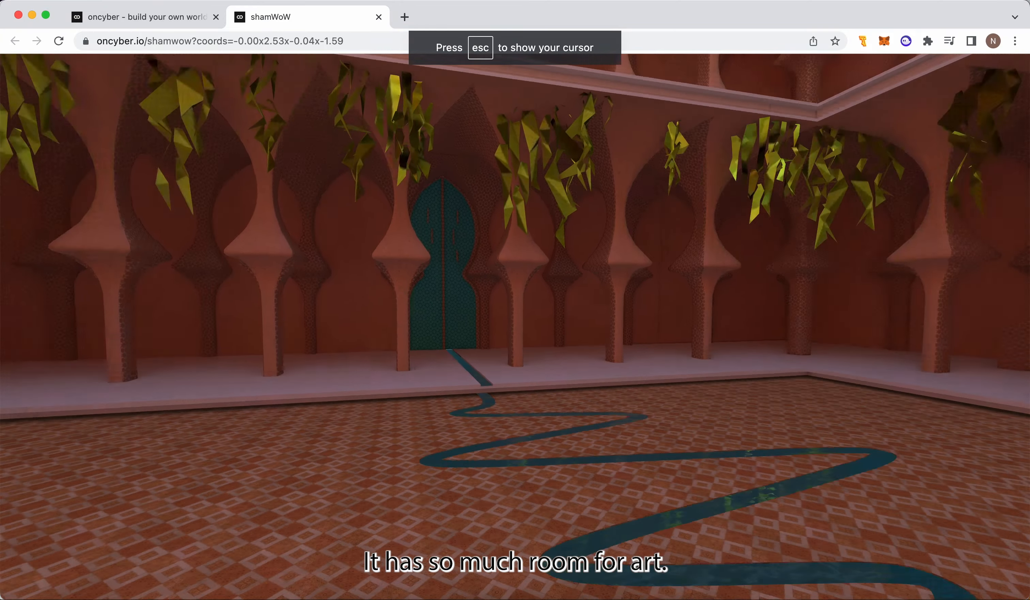
key("w")
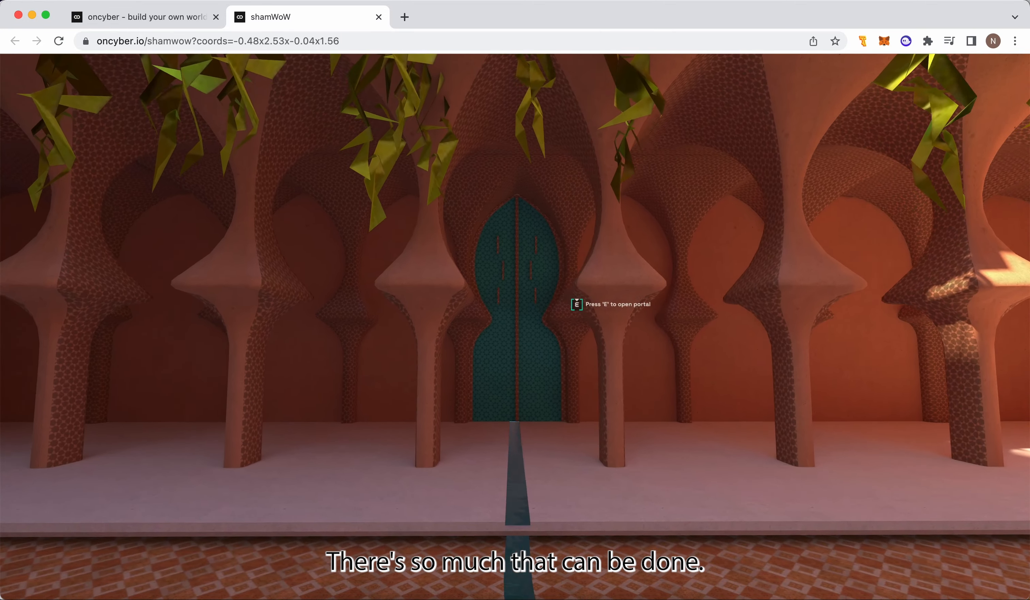
key("w")
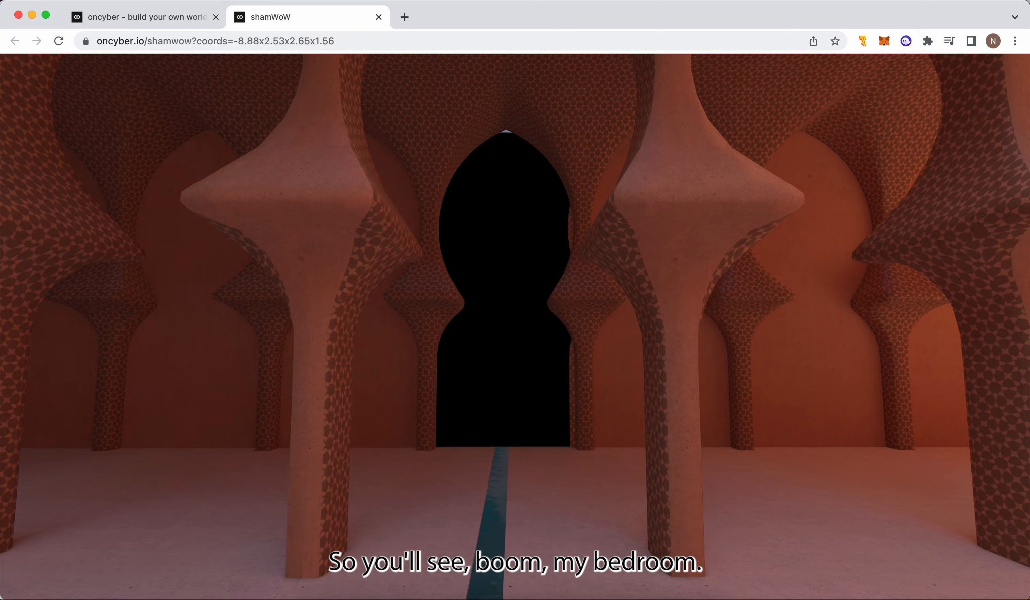
key("w")
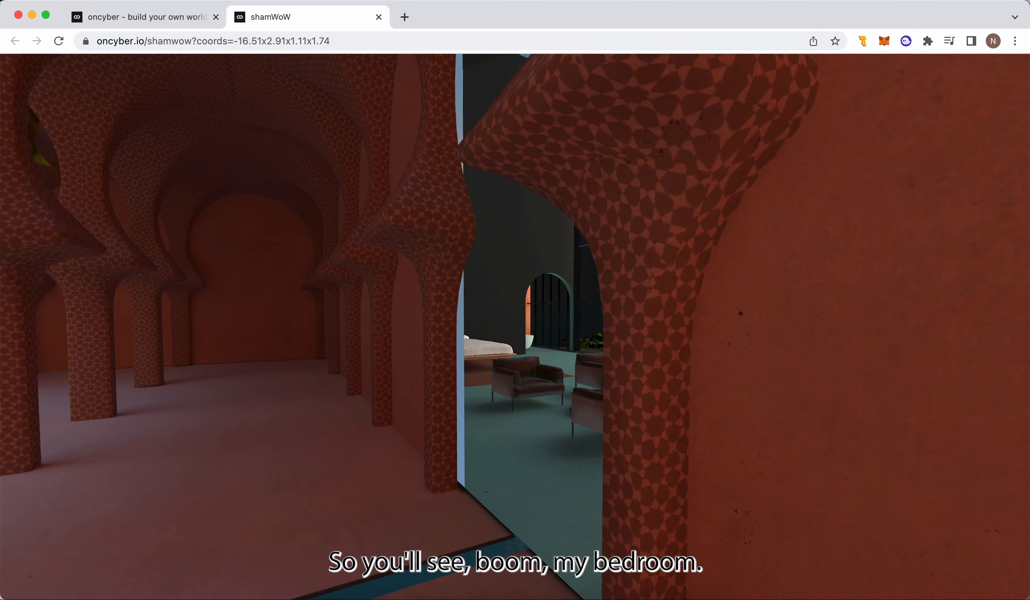
key("s")
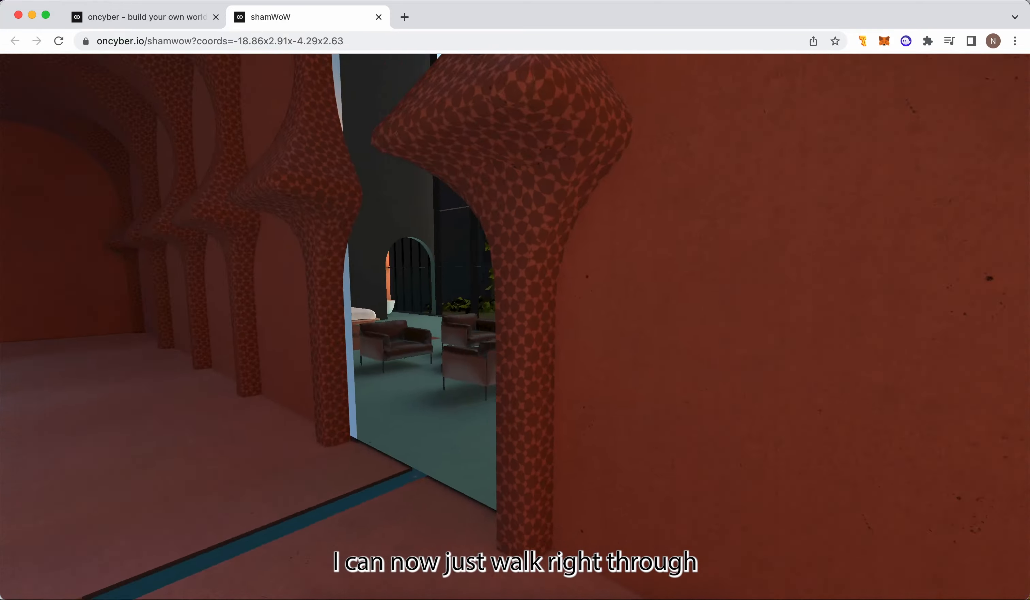
key("w")
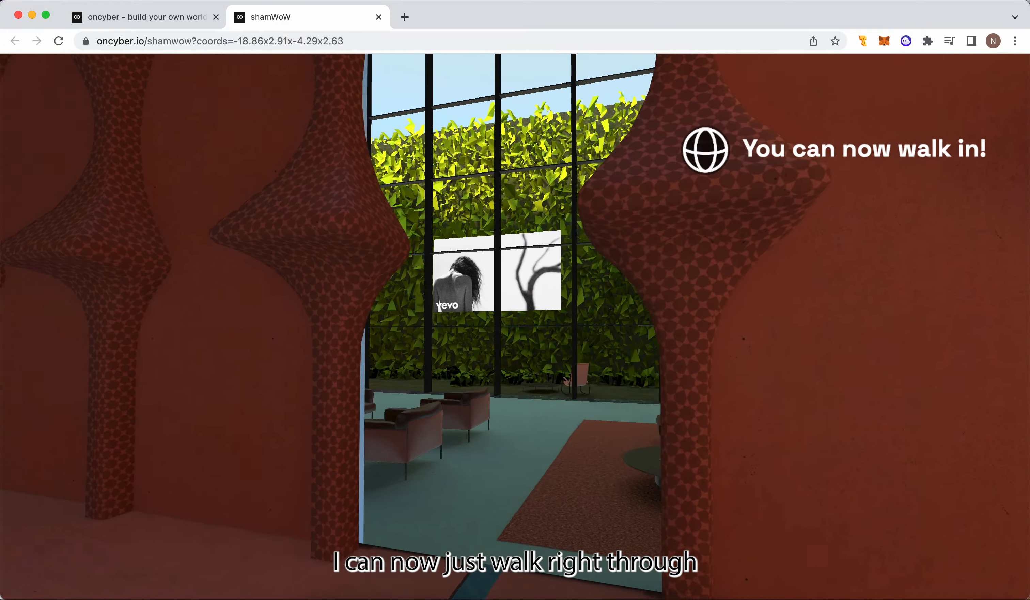
key("w")
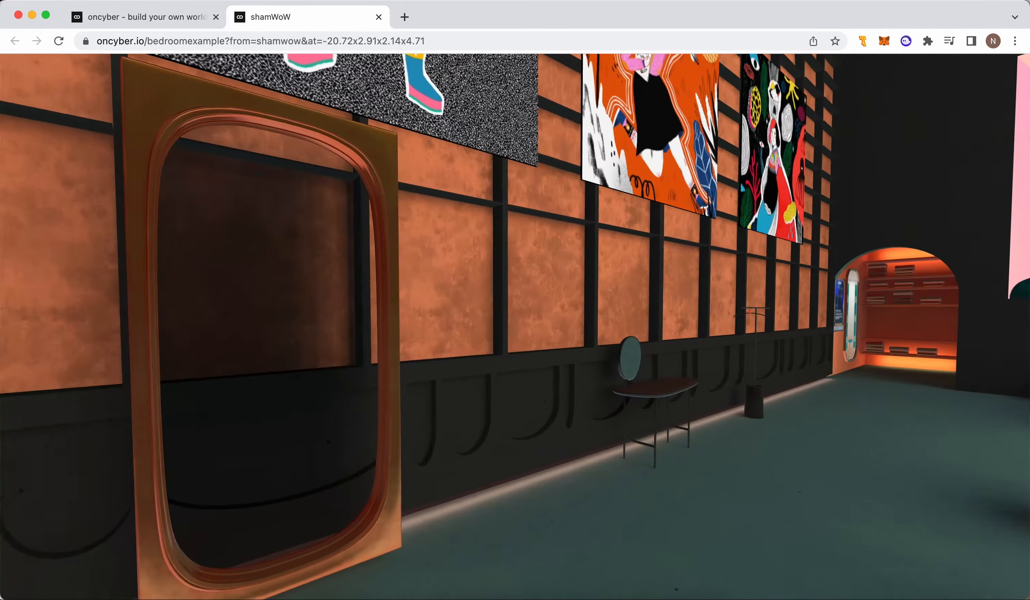
Look around the bedroom space, viewing the wall artworks, the bed area and the video outside the windows
key("Left")
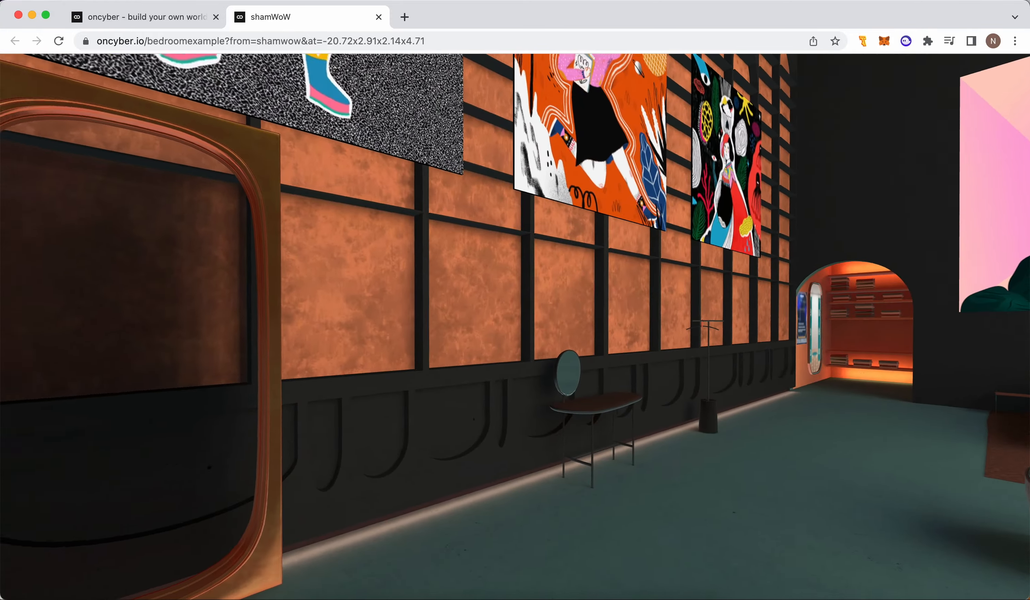
key("s")
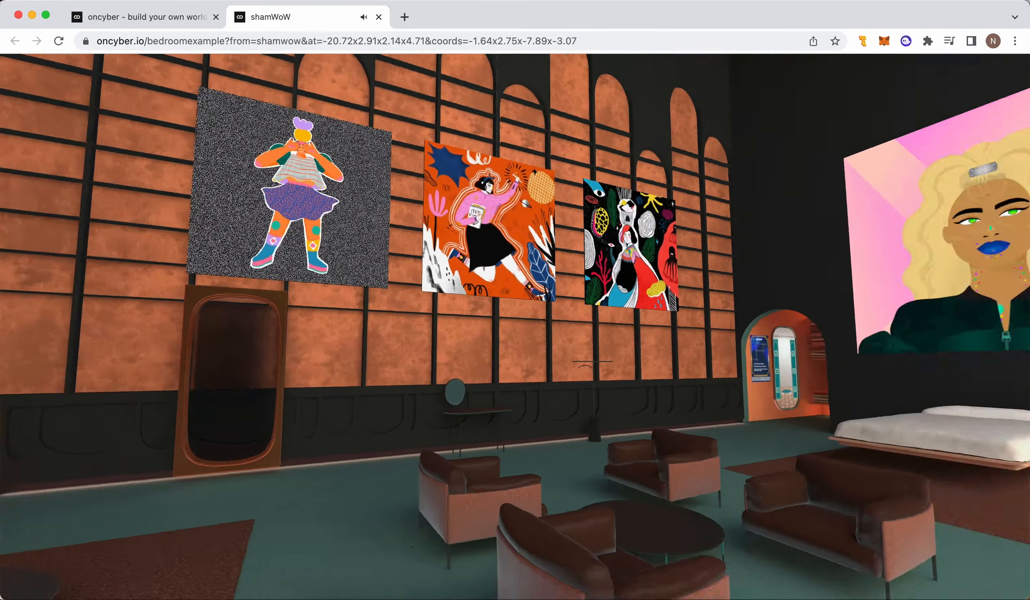
key("s")
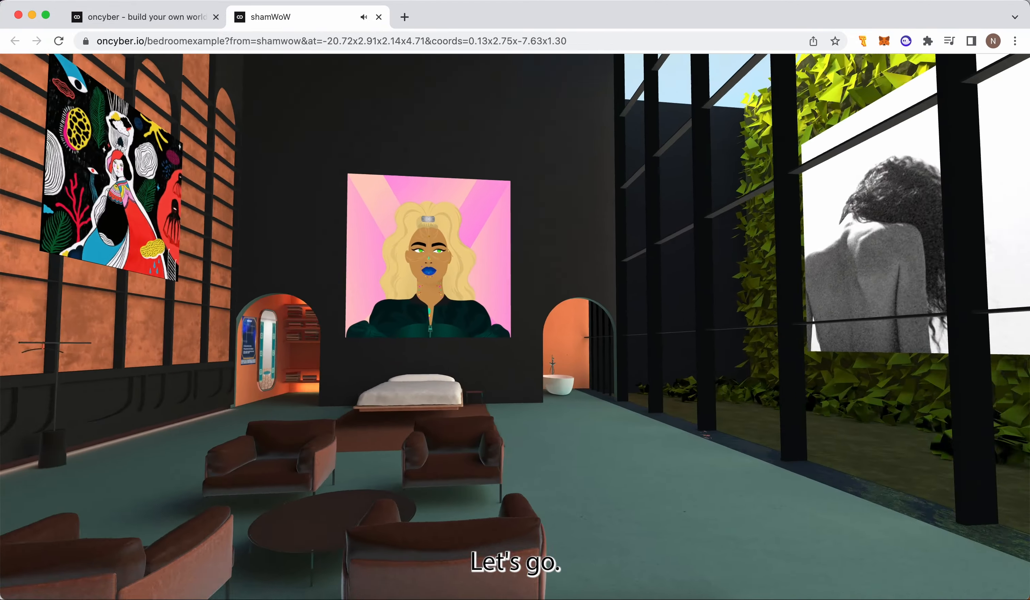
key("w")
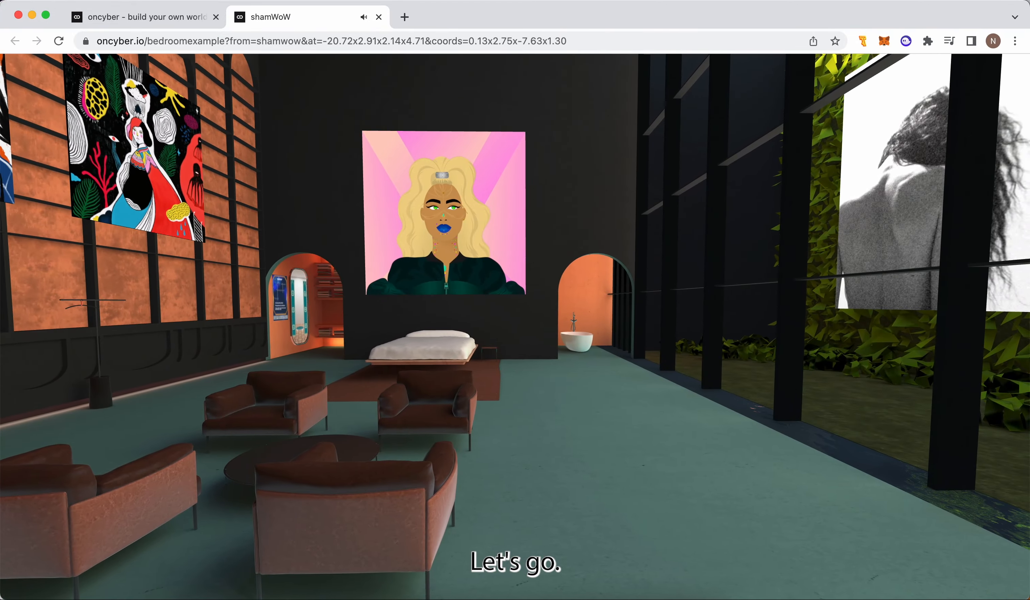
key("f")
Approach the shamWoW patio's teal door that leads to the cave space and go through its portal
key("w")
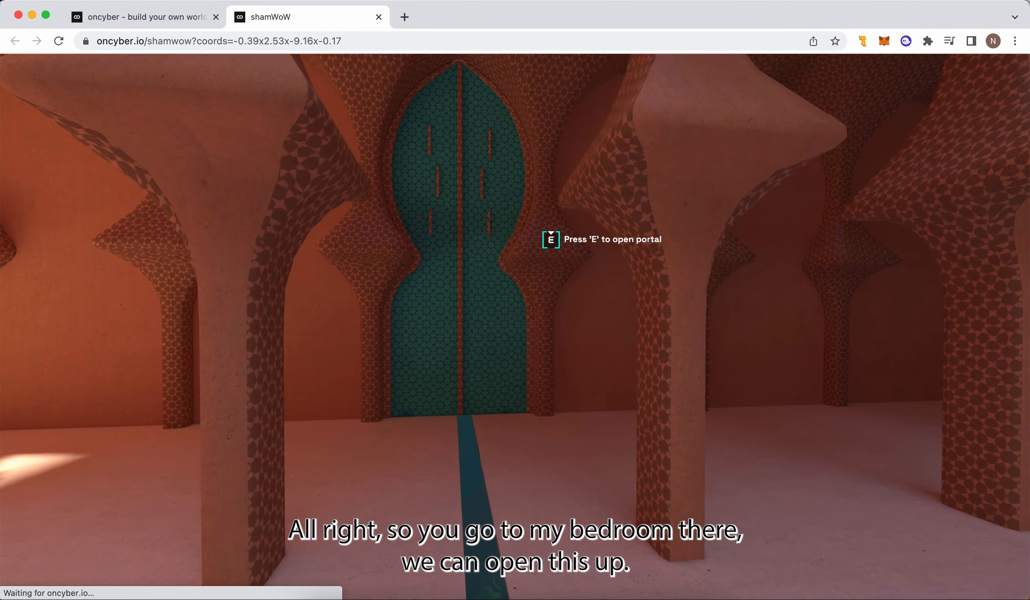
key("w")
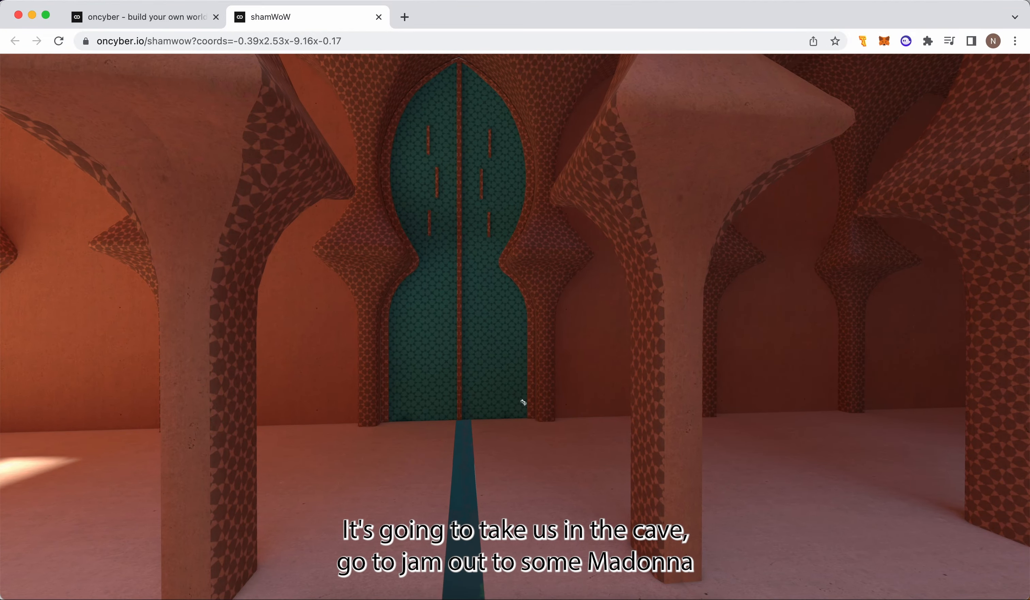
key("w")
key("w")
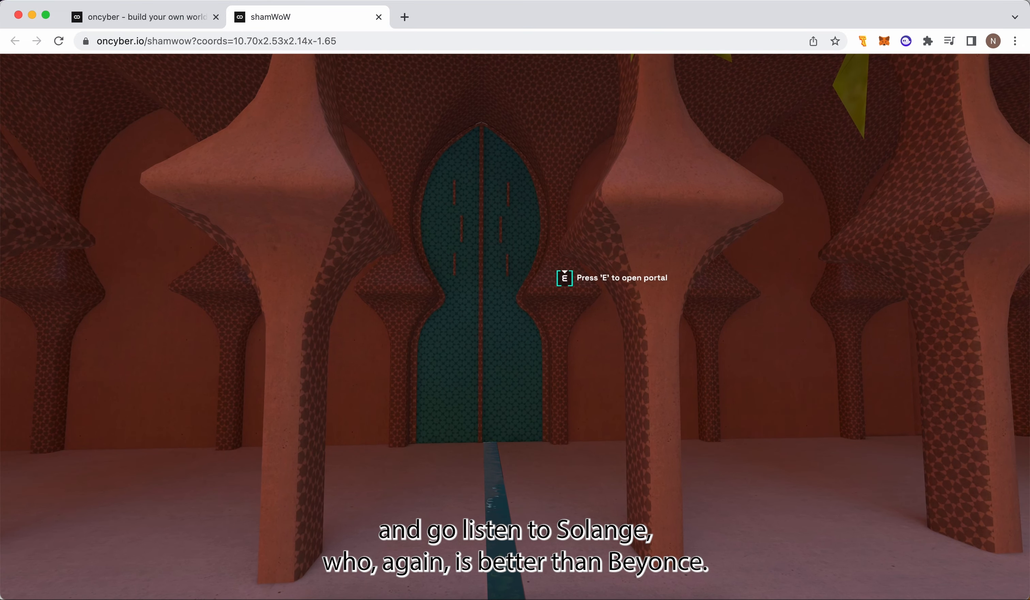
Open the patio's portal door to WoWG Demo Space, walk through it and explore the grounds around the teal buildings
key("e")
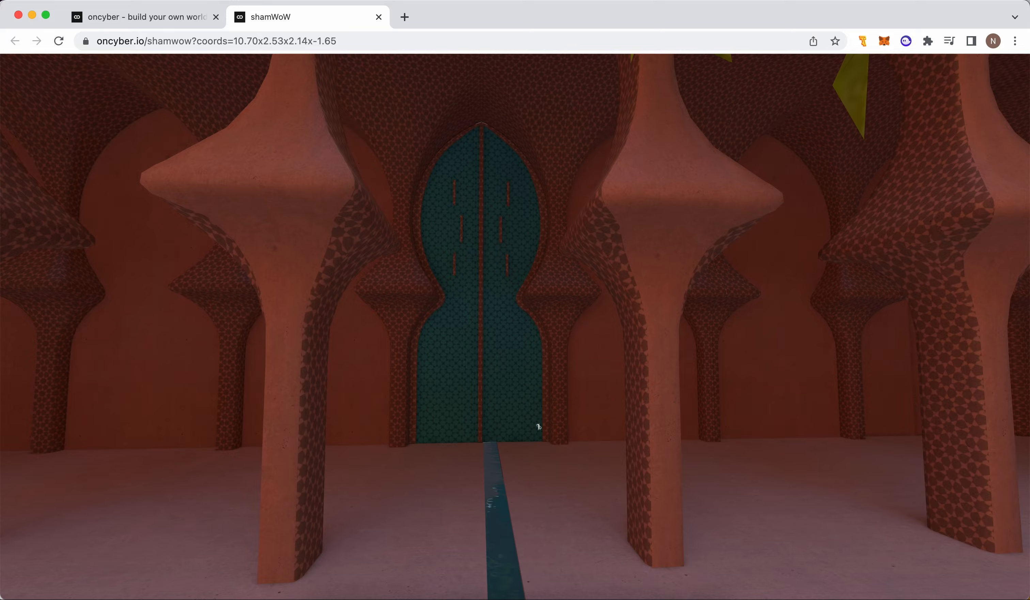
key("d")
key("w")
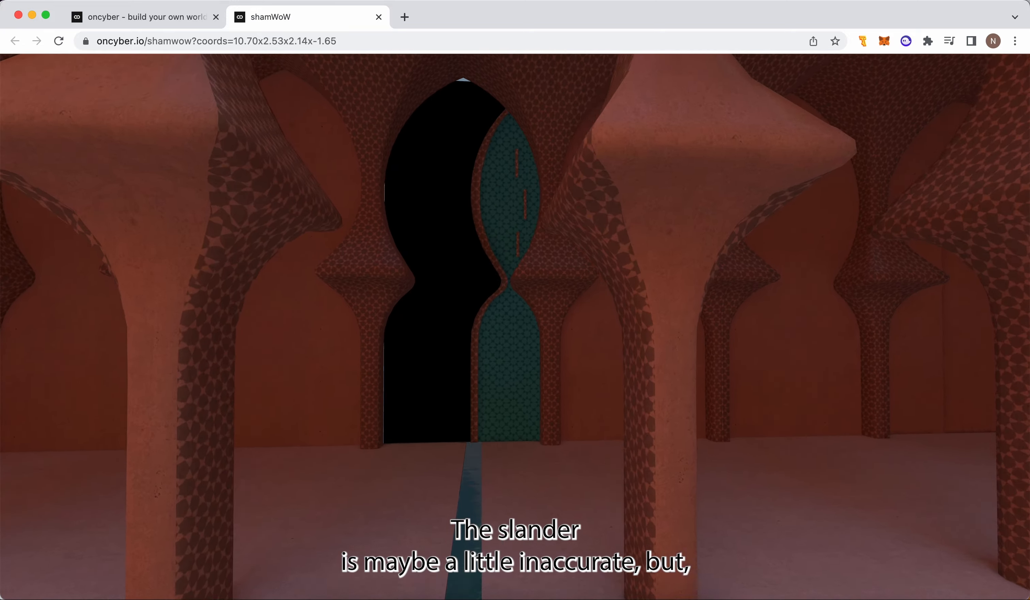
key("w")
key("a")
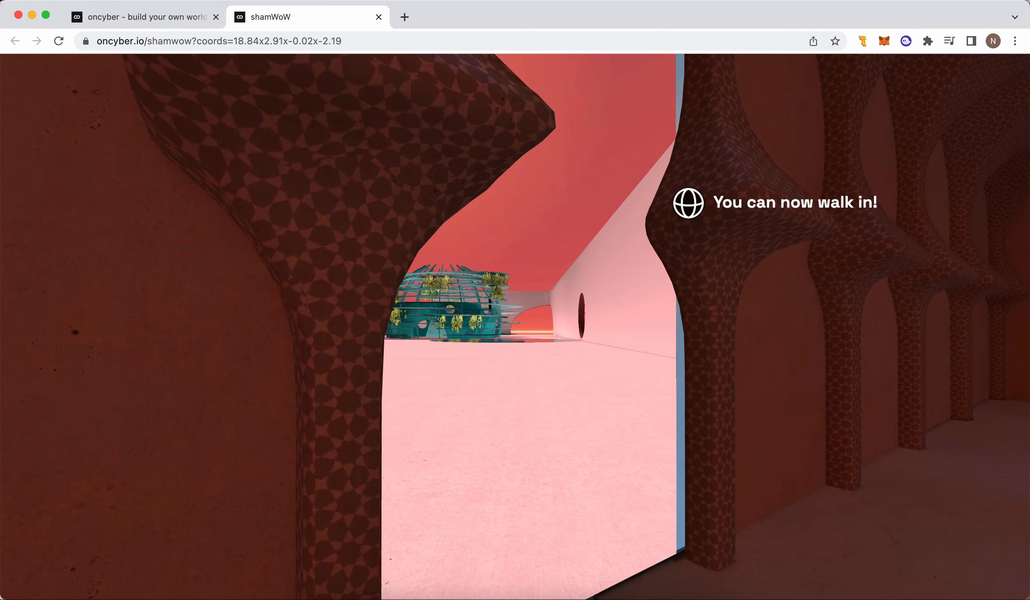
key("w")
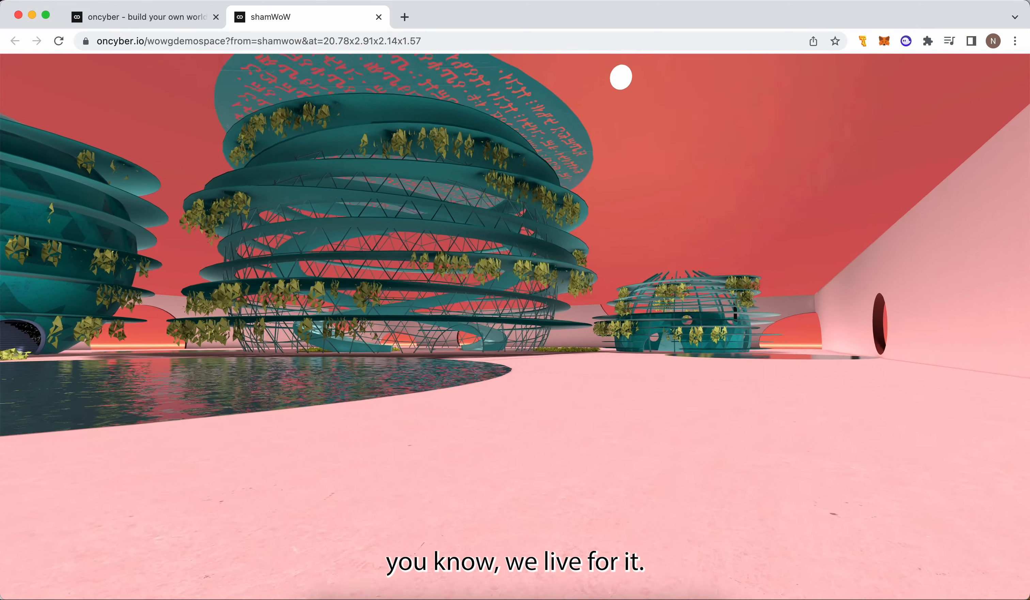
key("w")
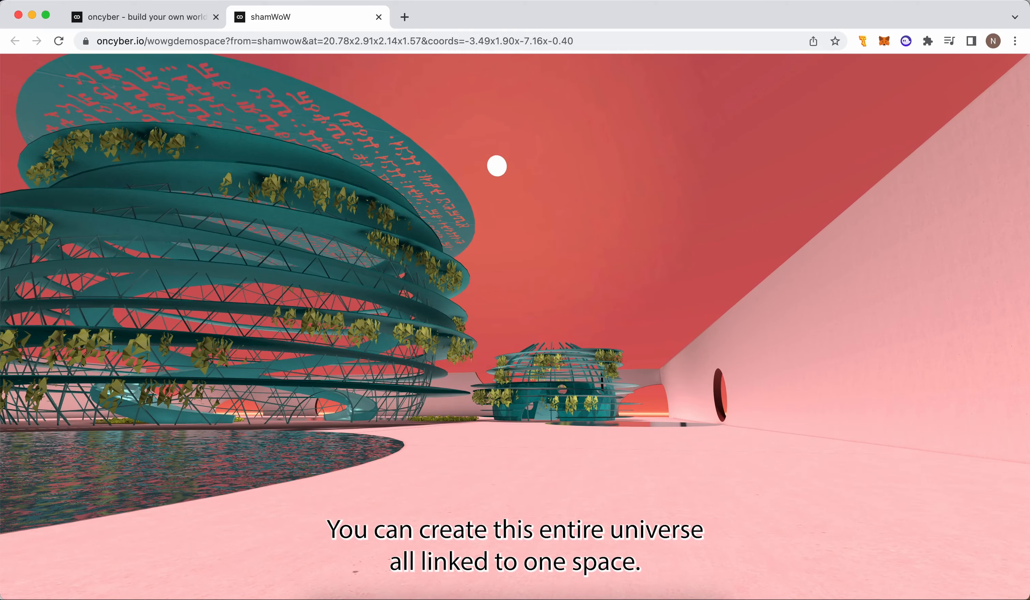
key("w")
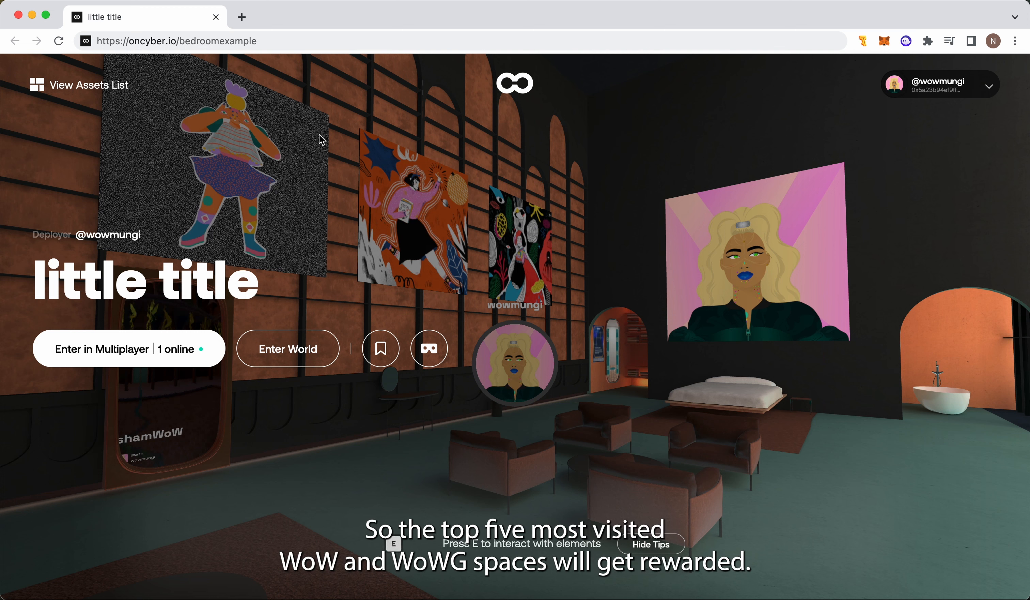
Select the "little title" space's link for sharing and enter the space in multiplayer mode
left_click(303, 42)
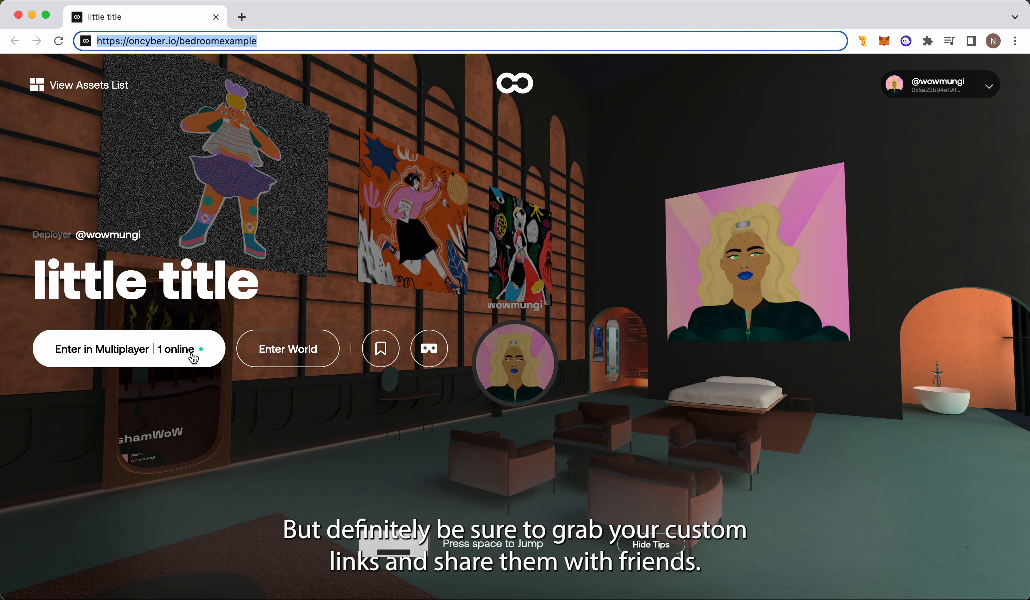
left_click(188, 362)
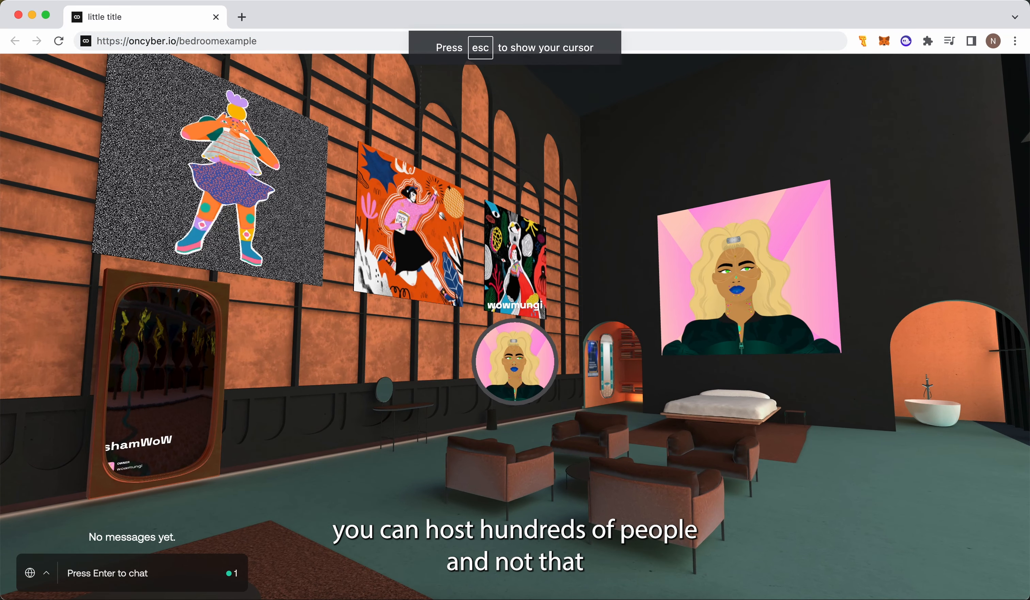
Check the users list of the multiplayer "little title" space and close it
key("Escape")
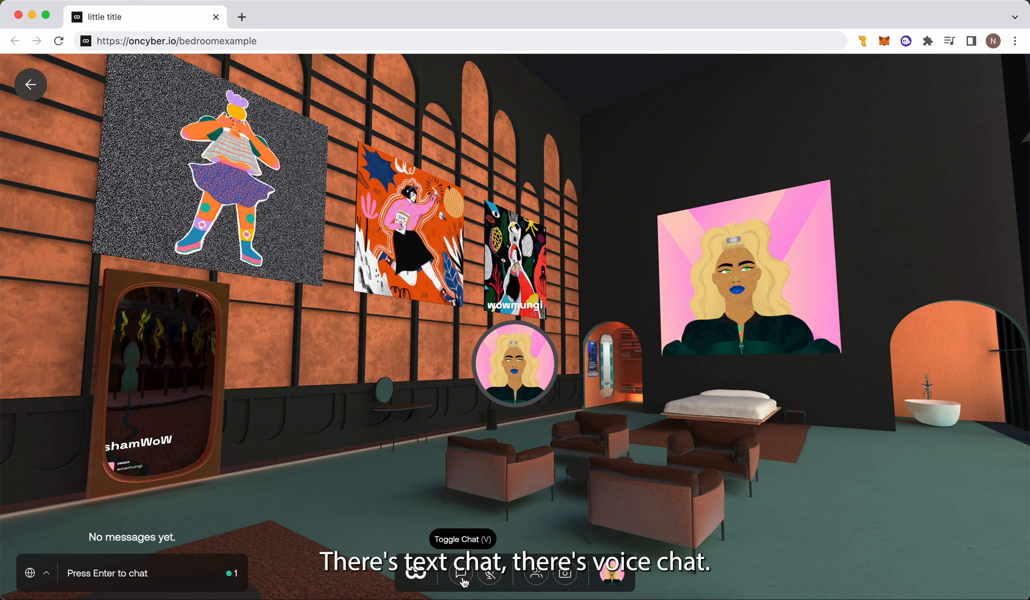
left_click(537, 573)
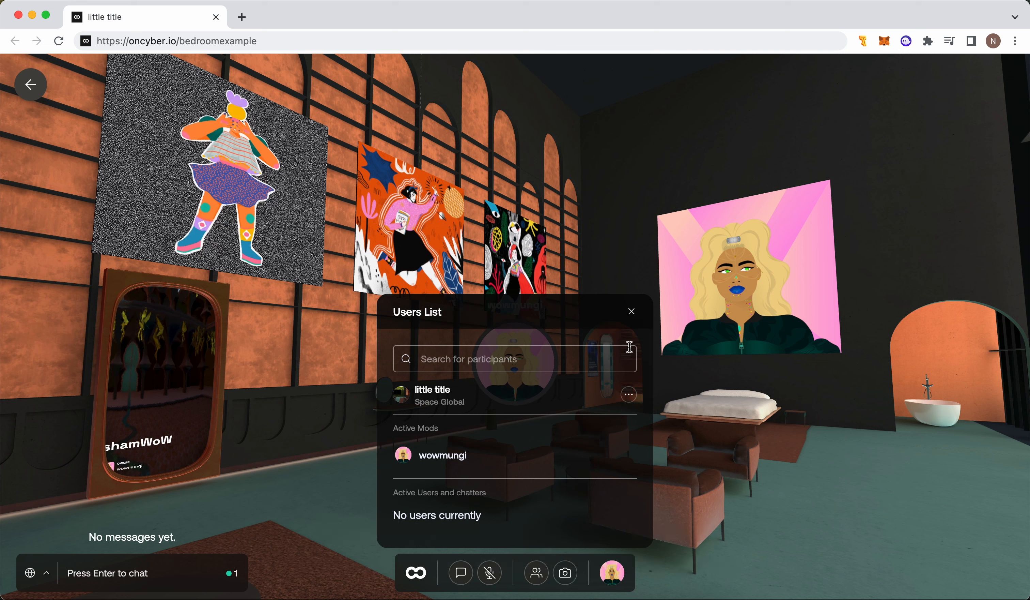
left_click(633, 313)
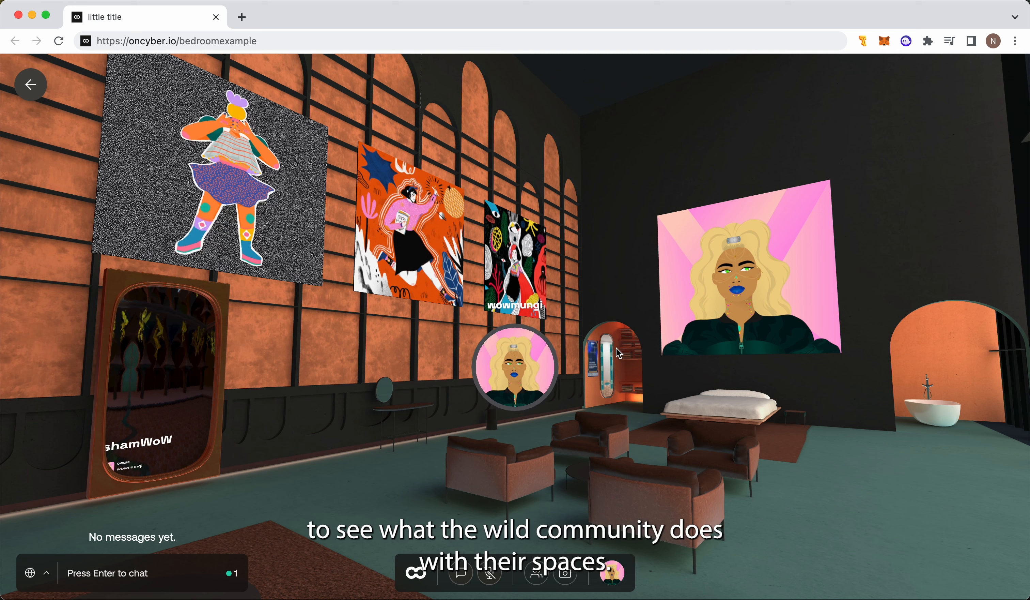